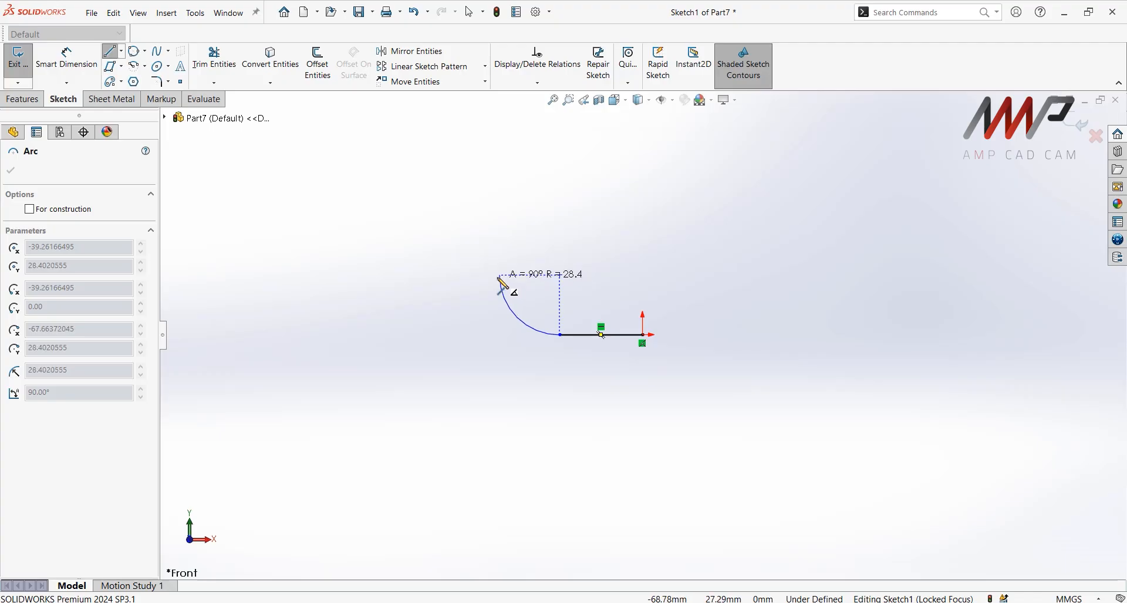
Sketch a 90° tangent arc curving up from the horizontal line at the origin, then a vertical line upward from its end
click(474, 251)
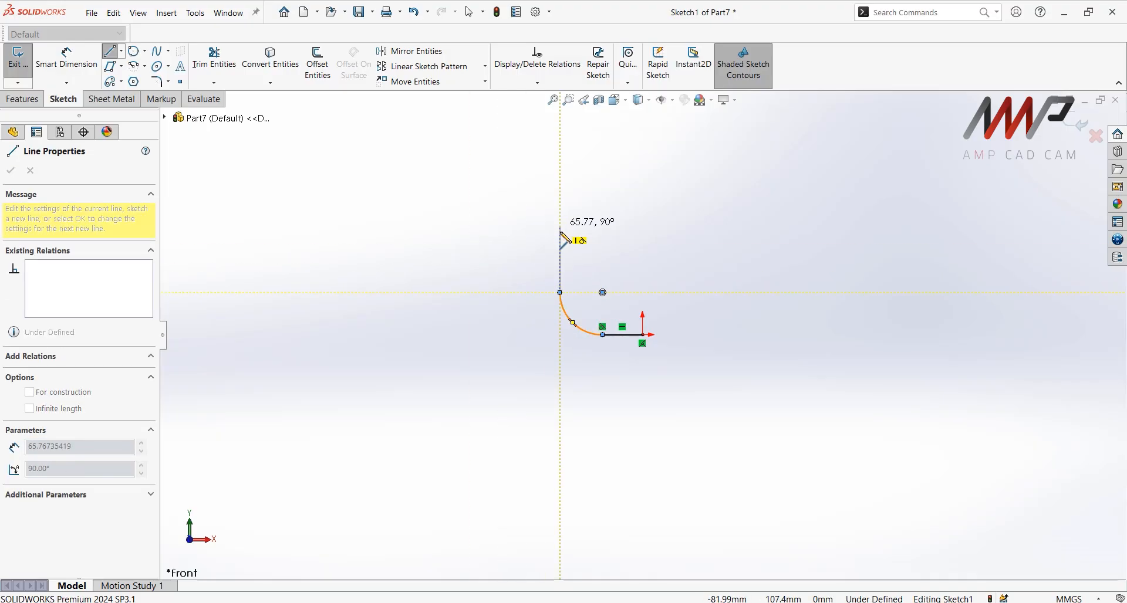
scroll(609, 324, down, 4)
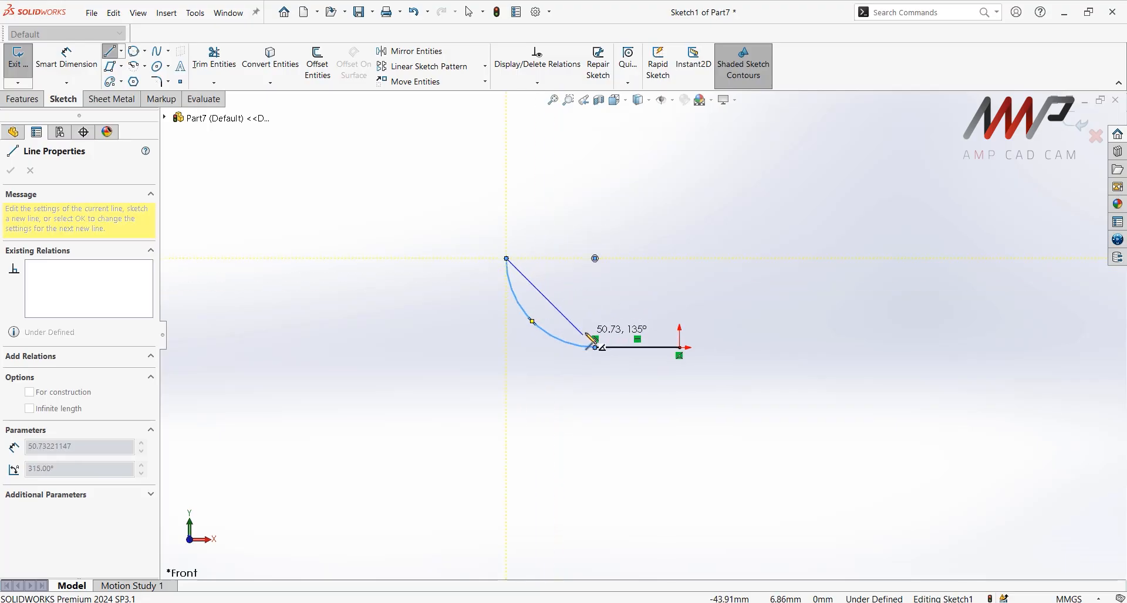
scroll(517, 198, up, 1)
scroll(531, 197, up, 3)
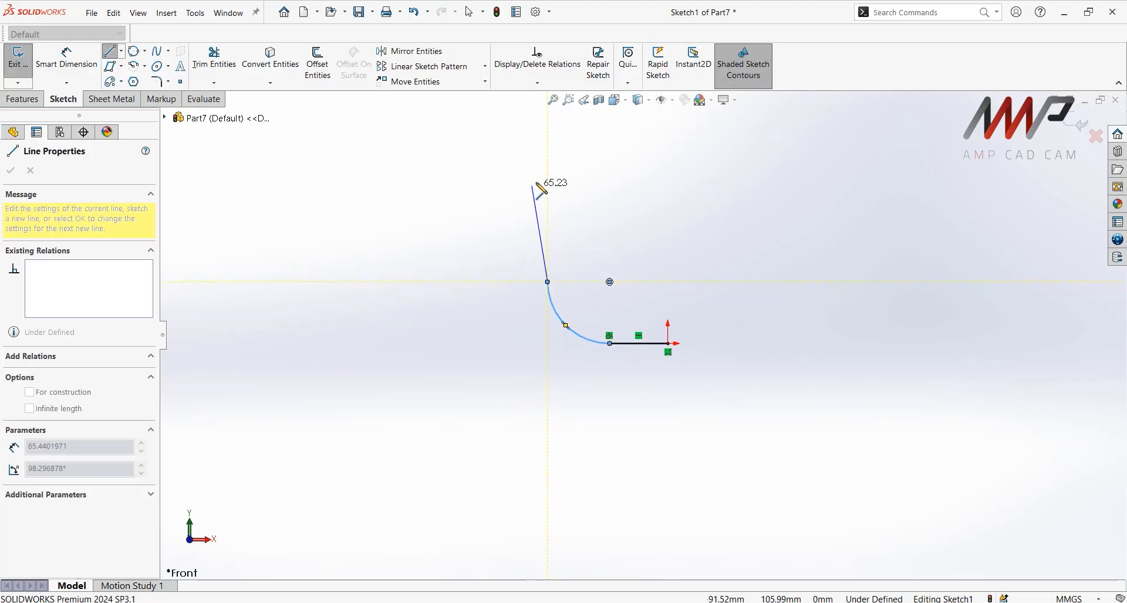
click(577, 180)
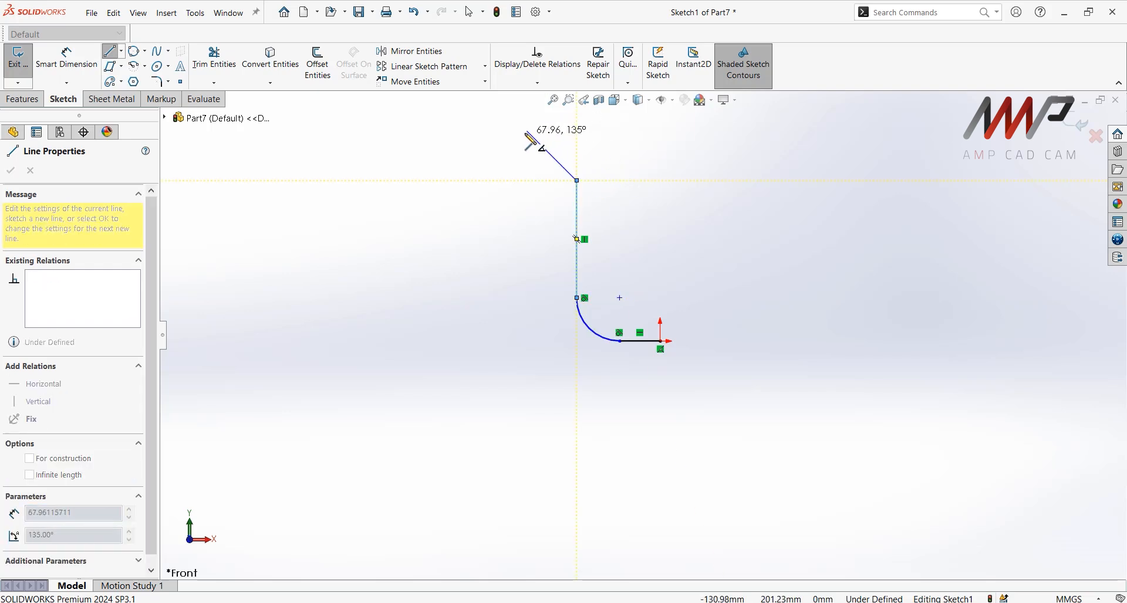
Continue the profile with a 90° tangent arc of about 46.5 mm radius and a horizontal line about 152 mm long heading left
scroll(537, 154, up, 1)
scroll(540, 154, down, 1)
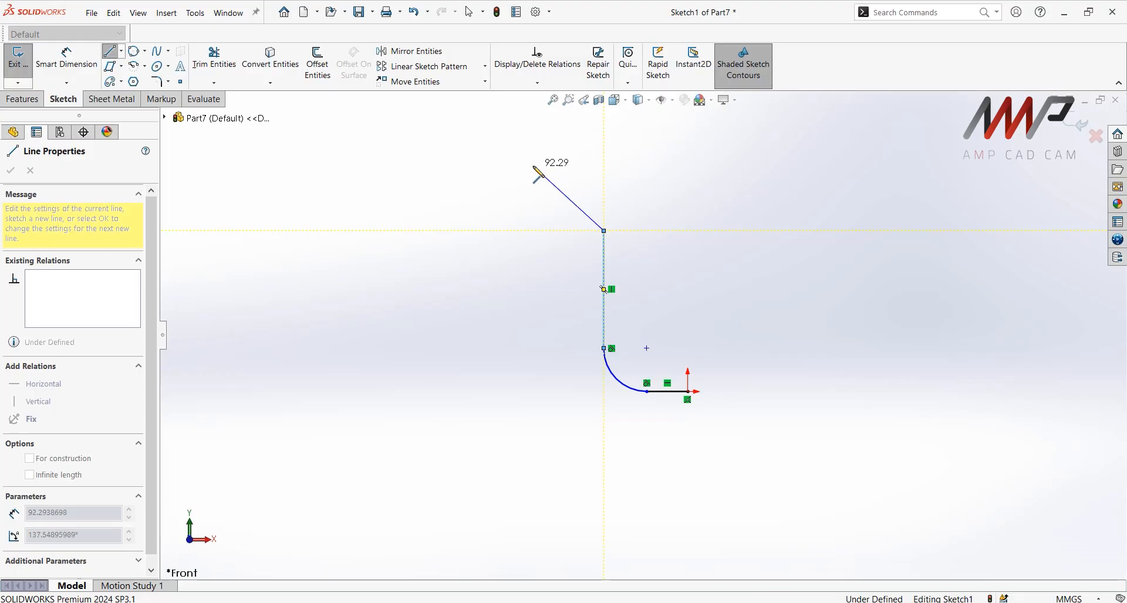
key(a)
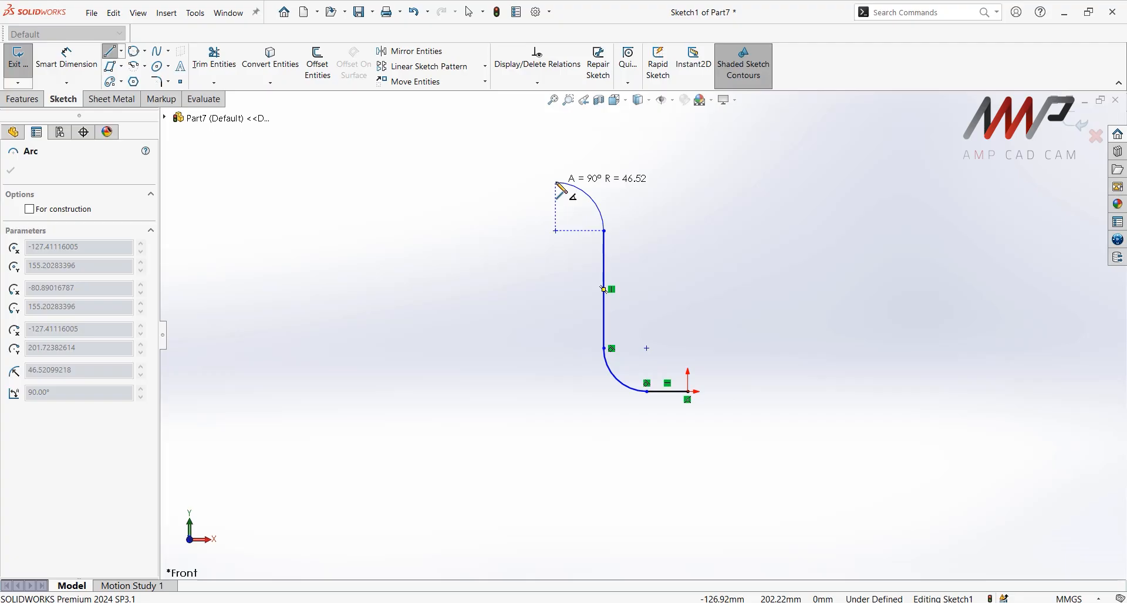
click(556, 183)
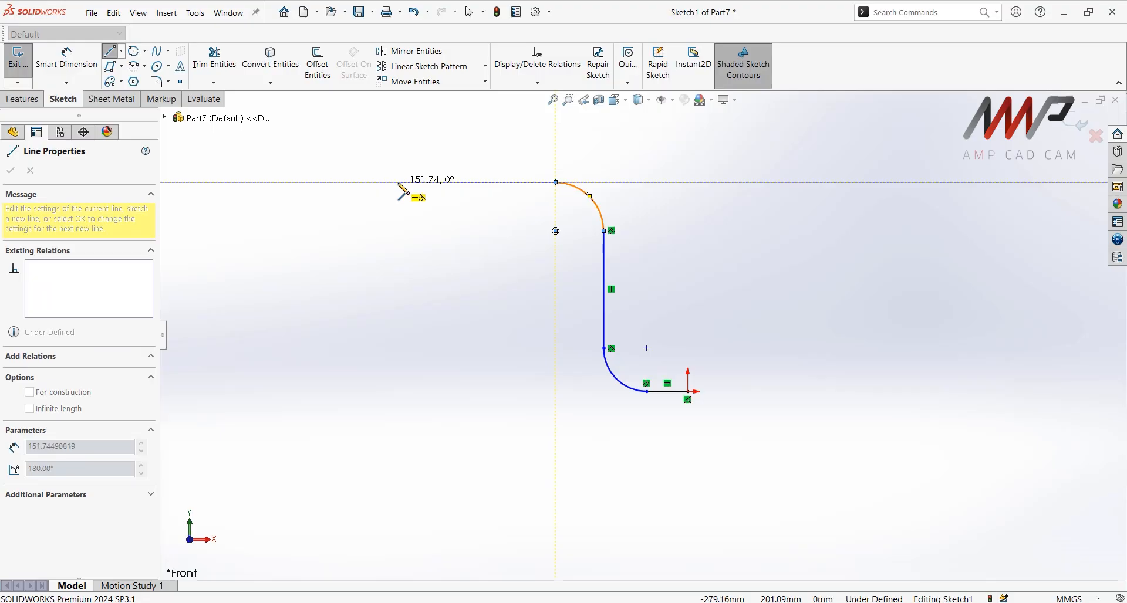
click(399, 183)
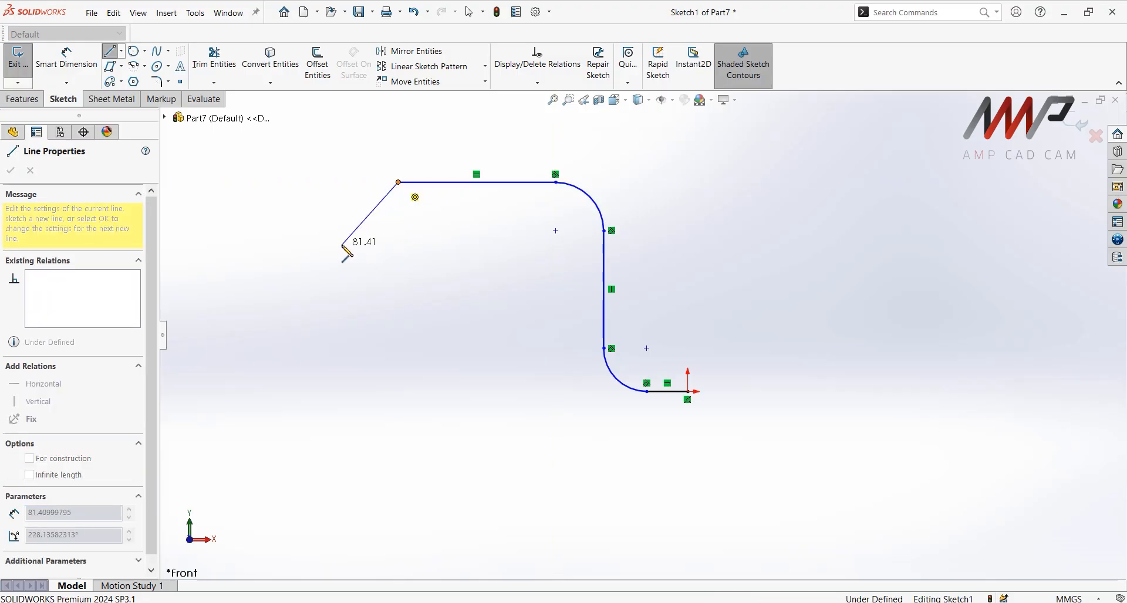
Add a 90° tangent arc of about 54 mm radius turning downward, followed by a vertical line about 106 mm long
key(a)
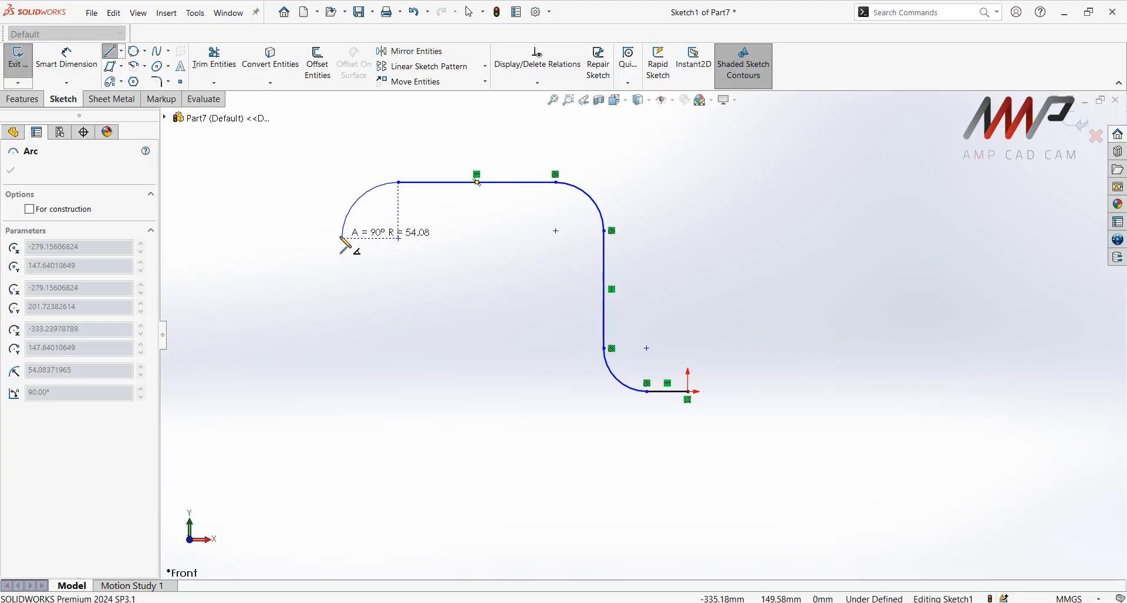
click(342, 239)
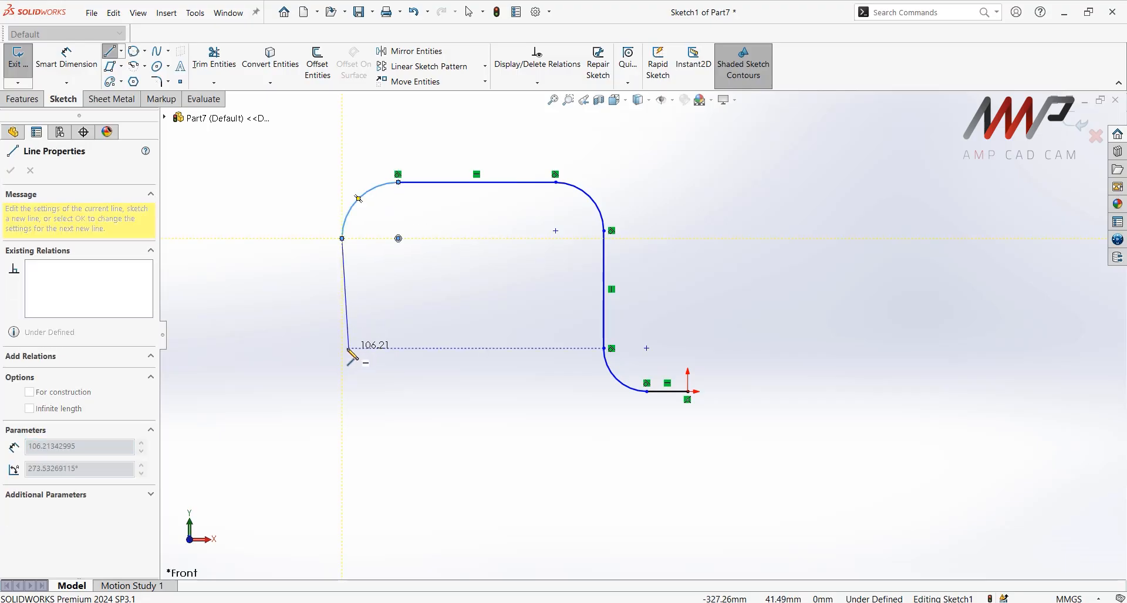
click(343, 348)
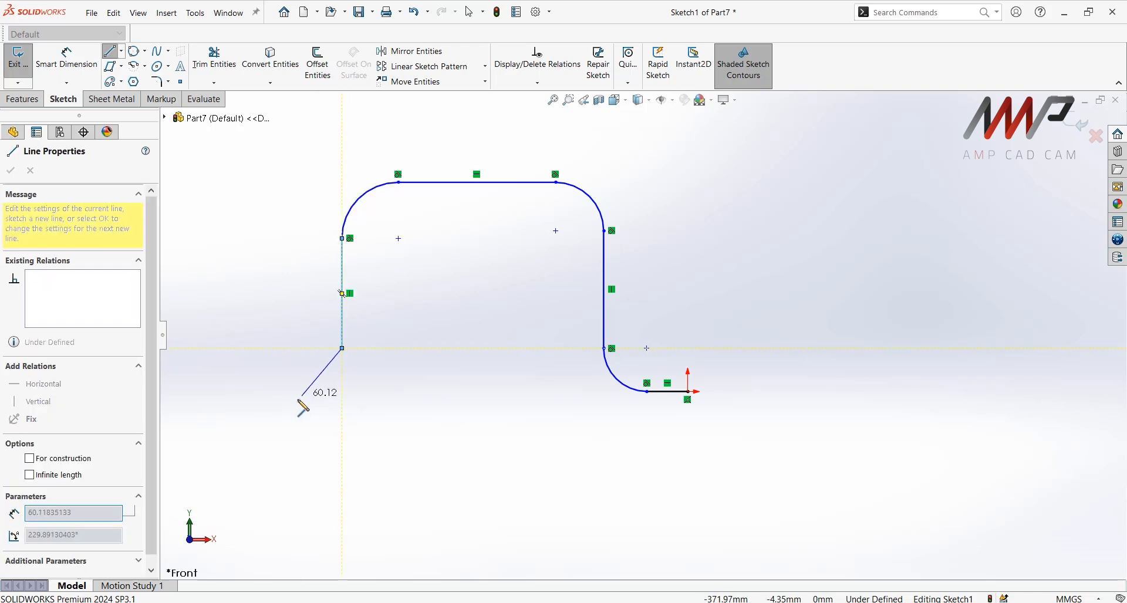
Add a 90° tangent arc curving outward to the origin's level and a long horizontal line continuing left from it
key(a)
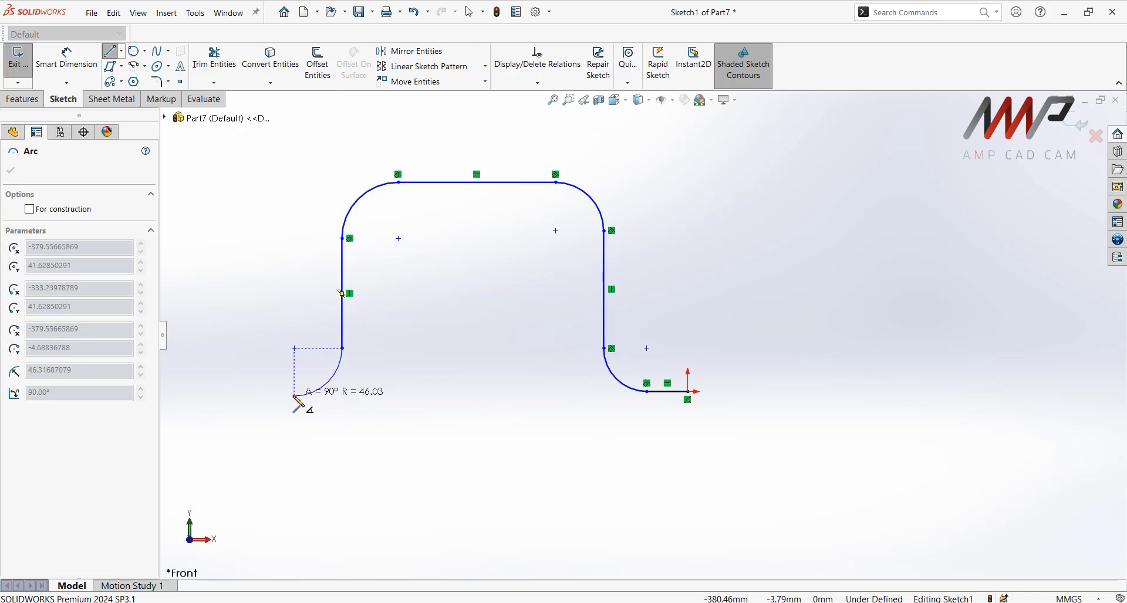
click(298, 391)
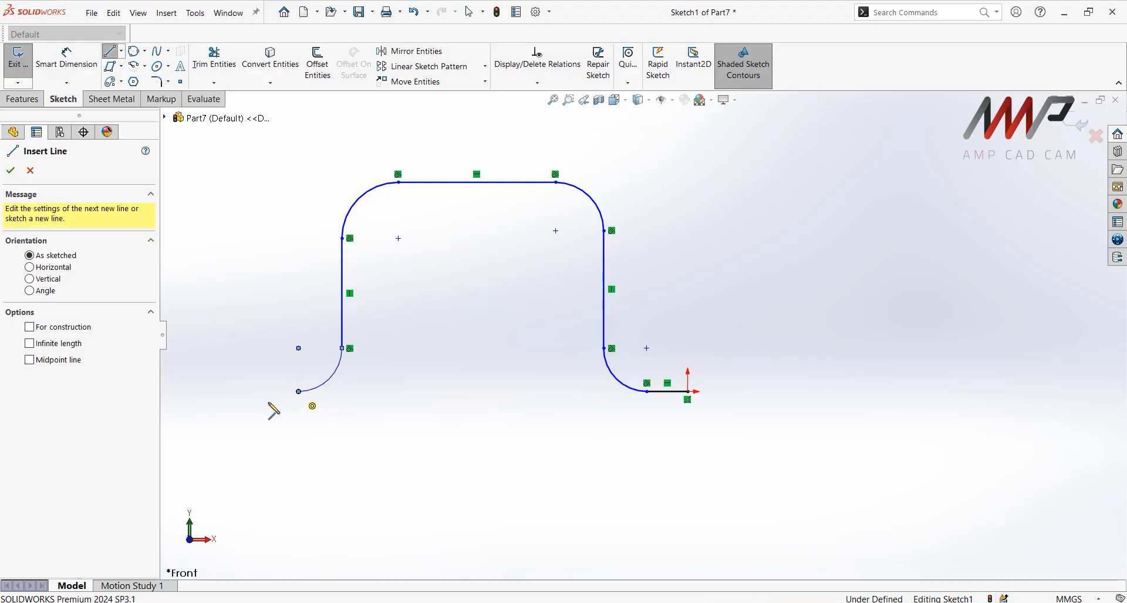
scroll(269, 405, up, 5)
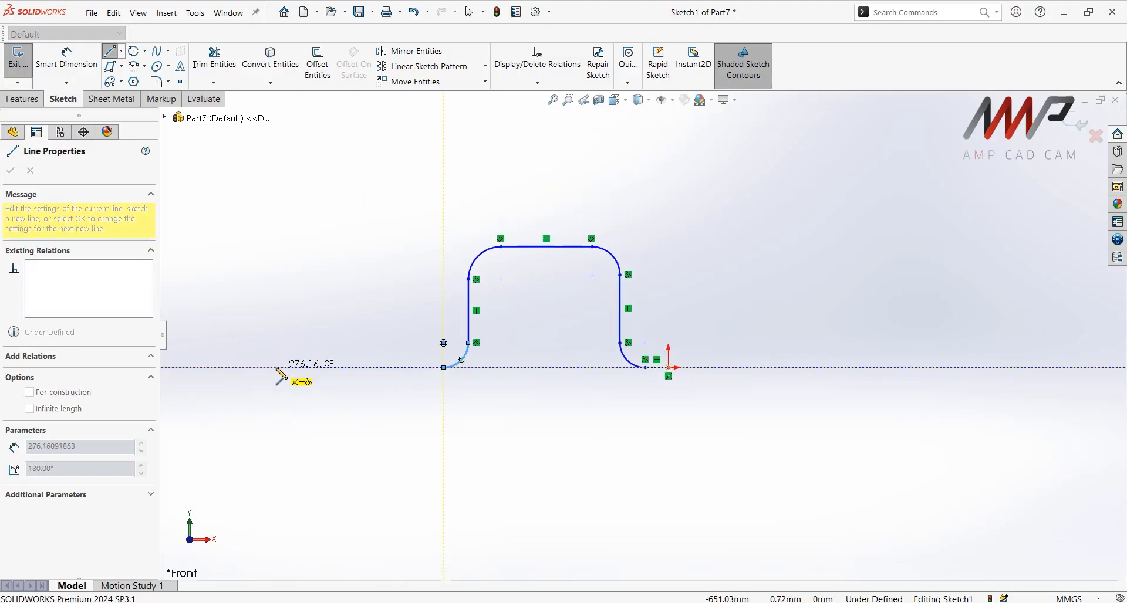
click(240, 367)
key(z)
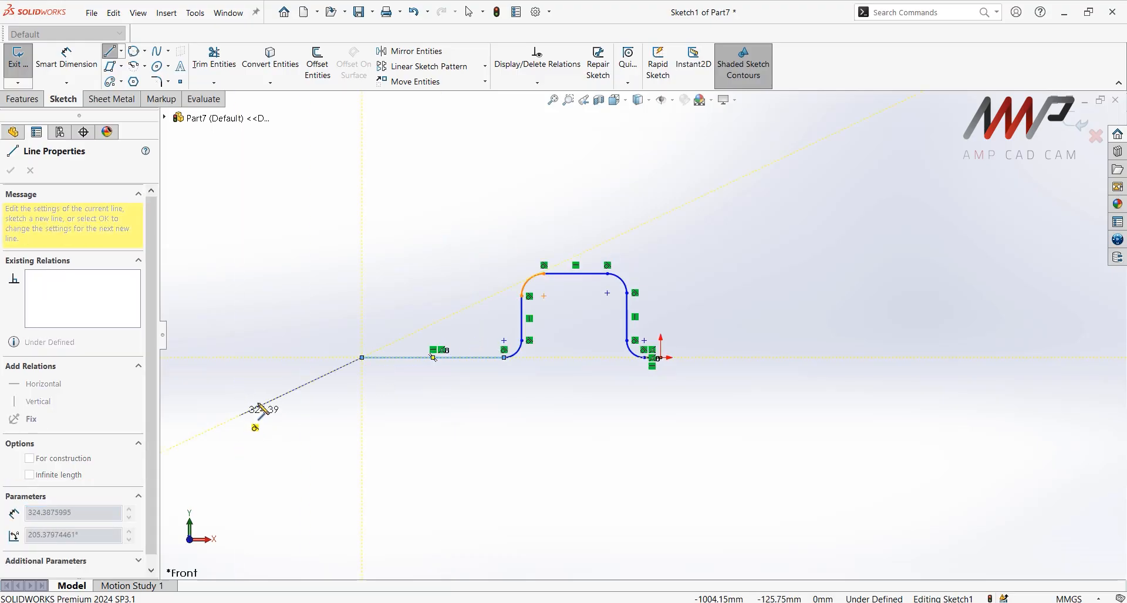
Finish the profile with a 90° tangent arc turning downward and a vertical end line about 94 mm long
key(a)
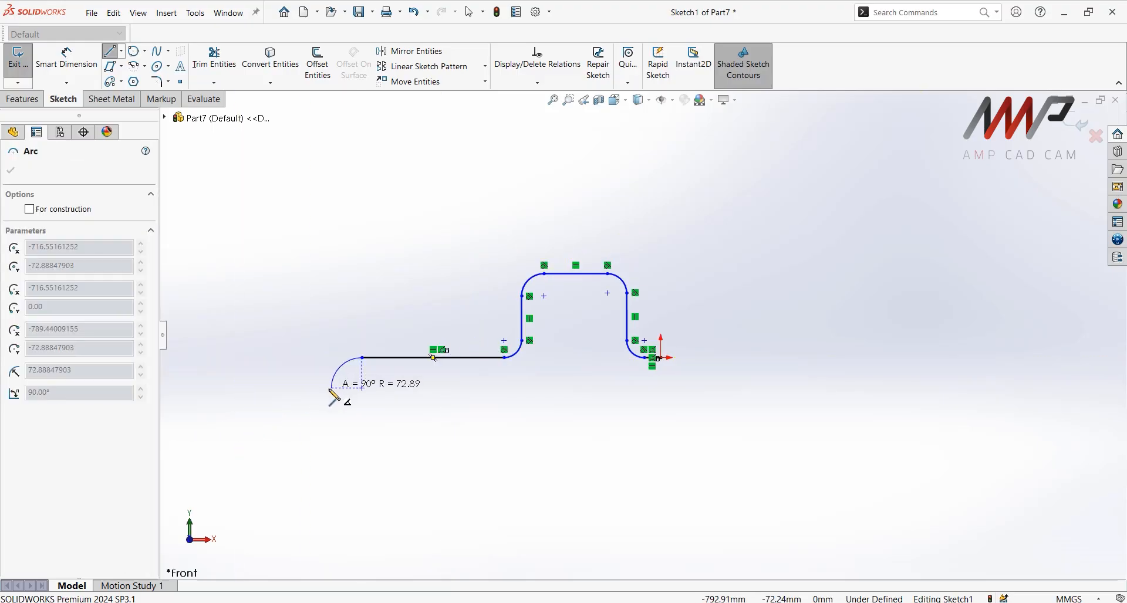
click(330, 389)
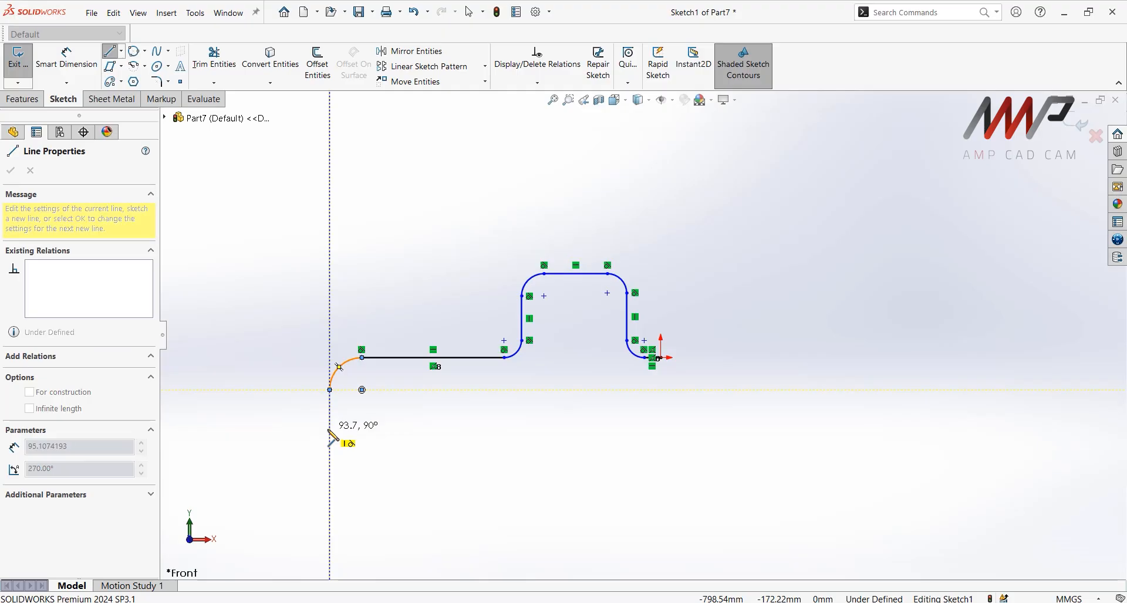
click(329, 430)
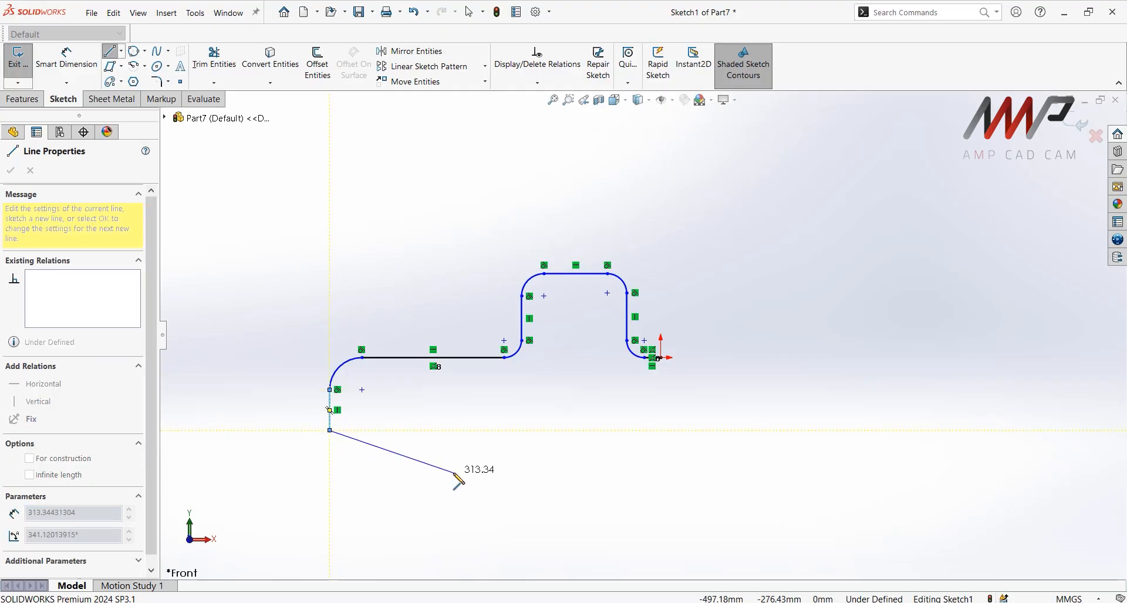
key(Escape)
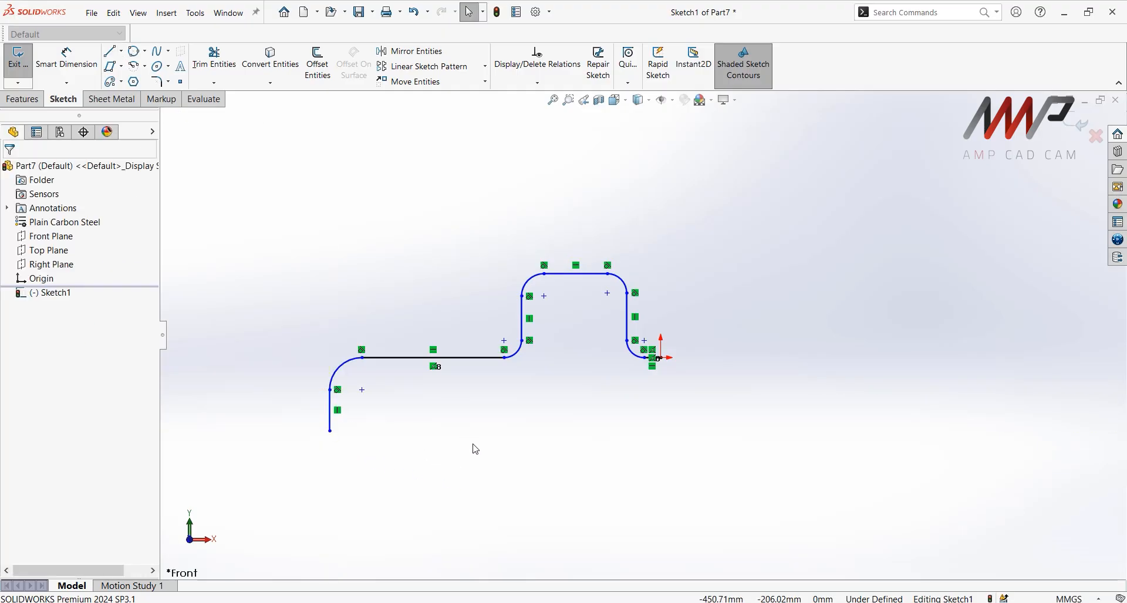
Switch to the j01-004.pdf drawing to check the bent bar's dimensions, and return to the SOLIDWORKS sketch
click(644, 602)
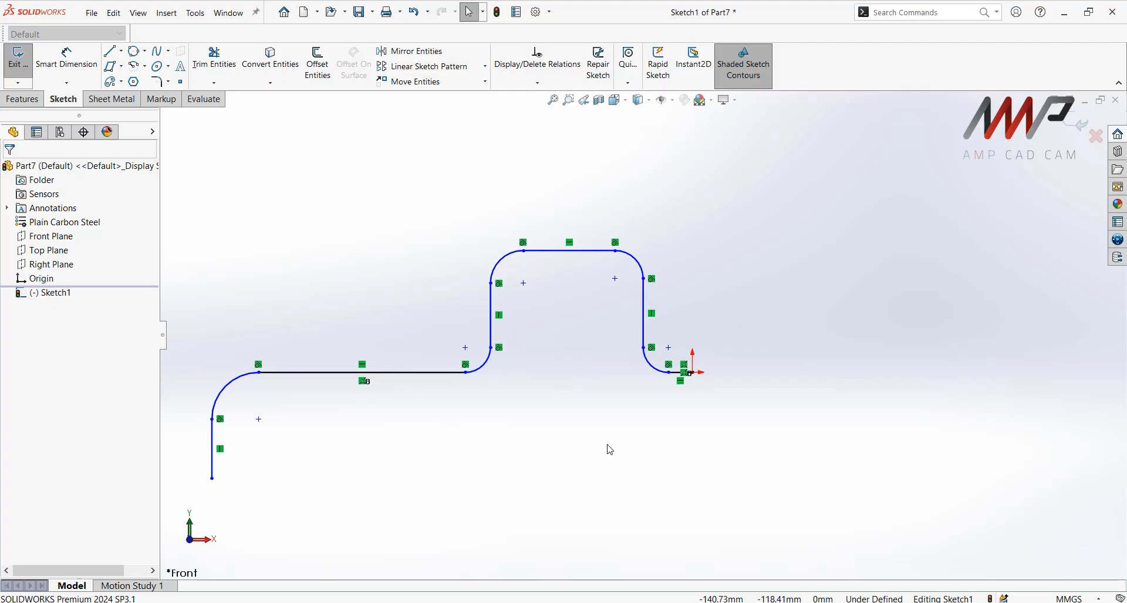
key(alt+Tab)
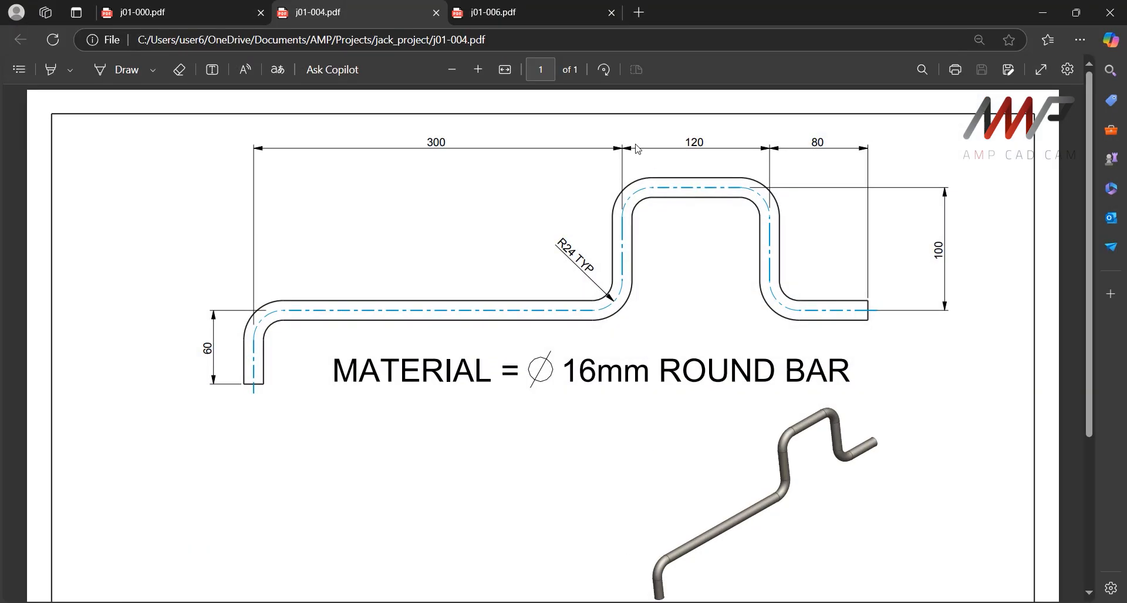
key(alt+Tab)
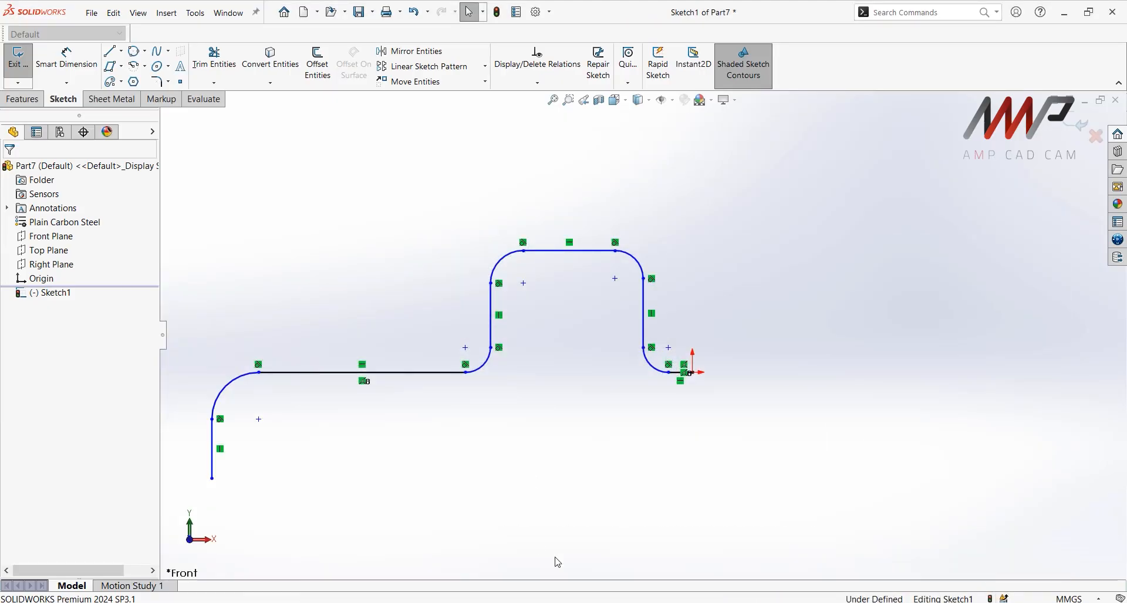
key(alt+Tab)
Dimension the distance between the lower-left vertical end line and the left vertical side of the raised section as 300 mm
right_drag(474, 523, 481, 419)
click(213, 449)
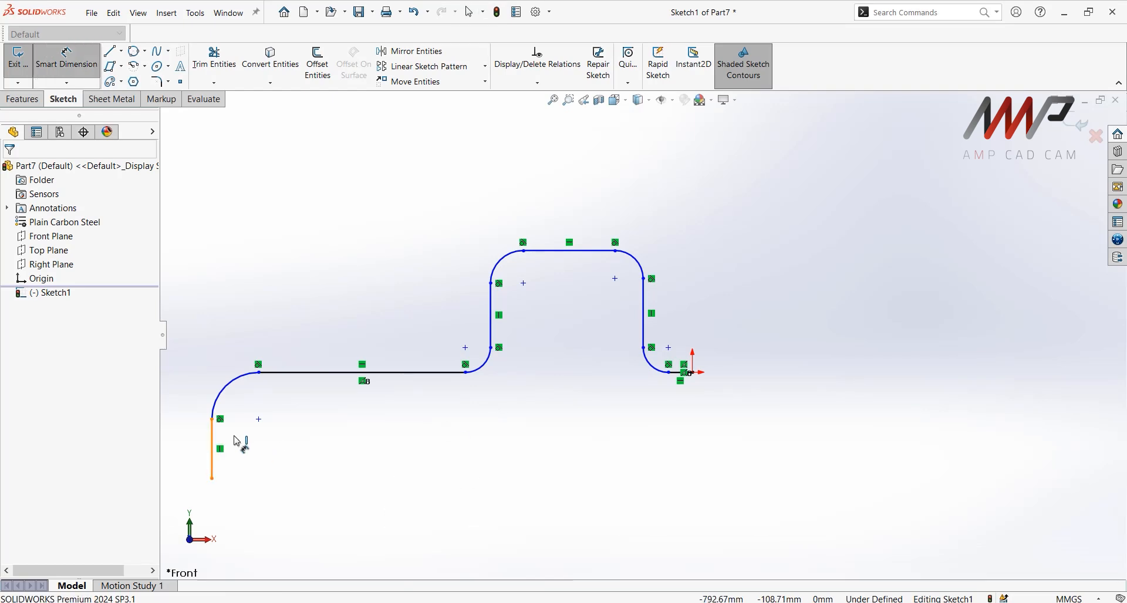
click(493, 316)
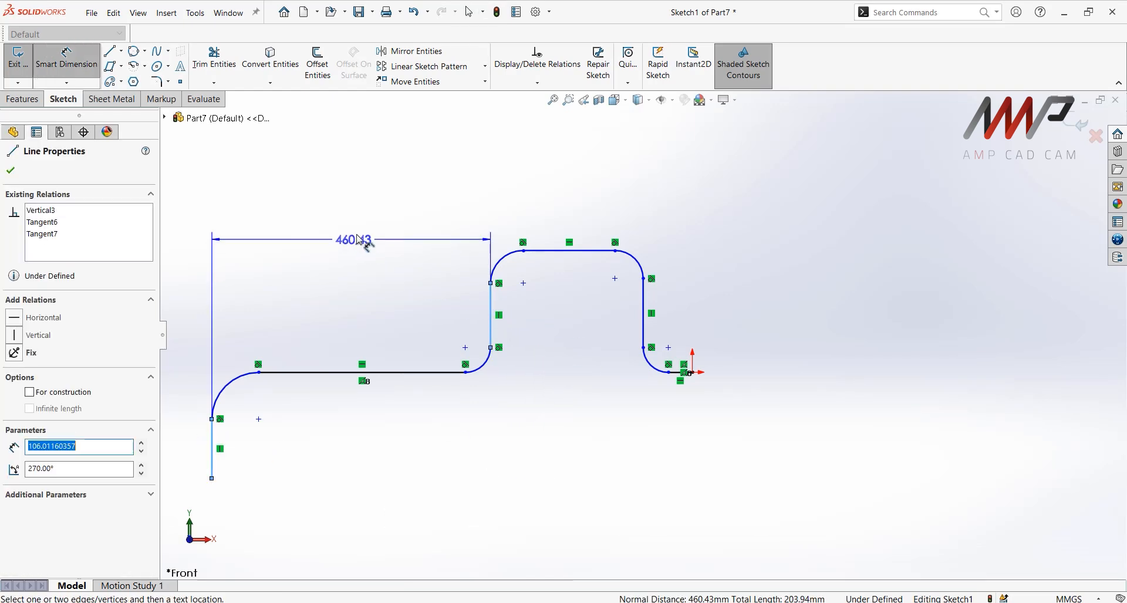
click(367, 195)
text(300)
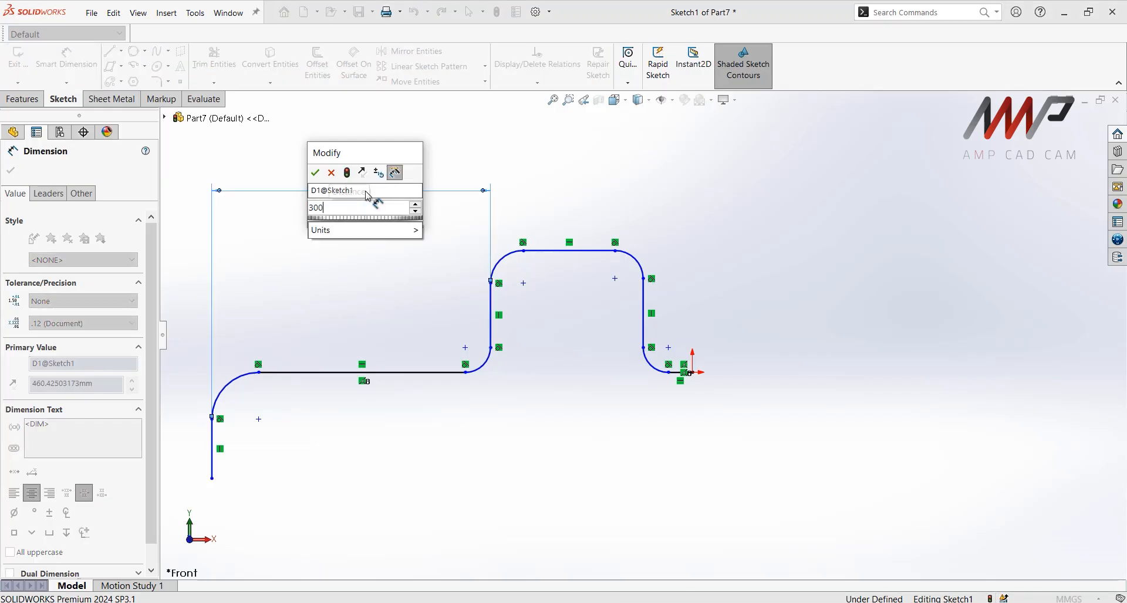
key(Return)
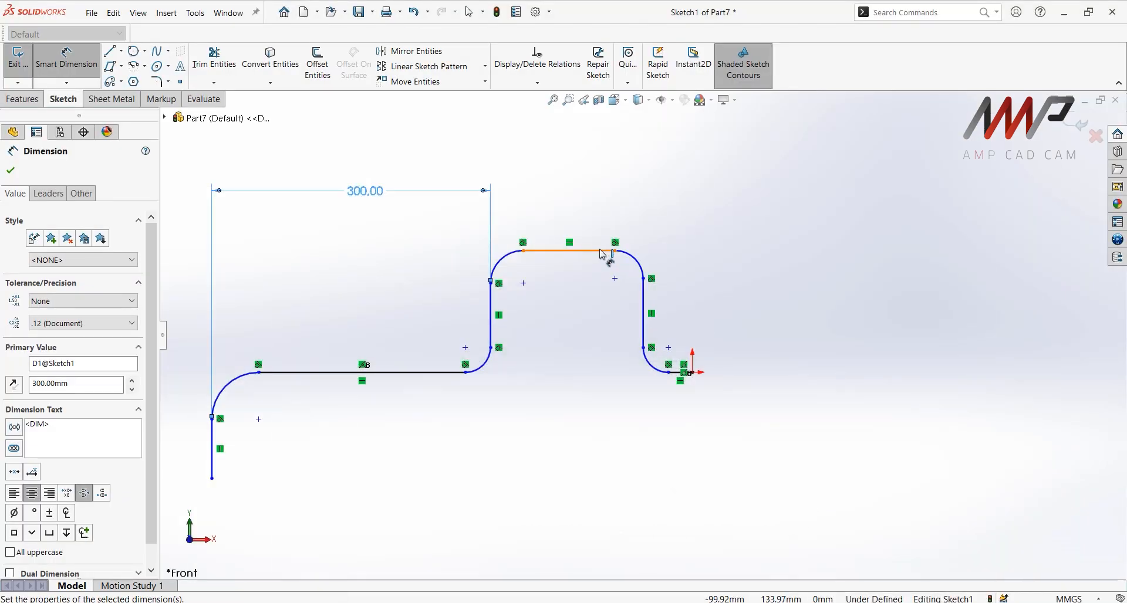
Dimension the height between the raised section's top line and the horizontal line at the origin as 100 mm
click(677, 372)
scroll(678, 370, down, 3)
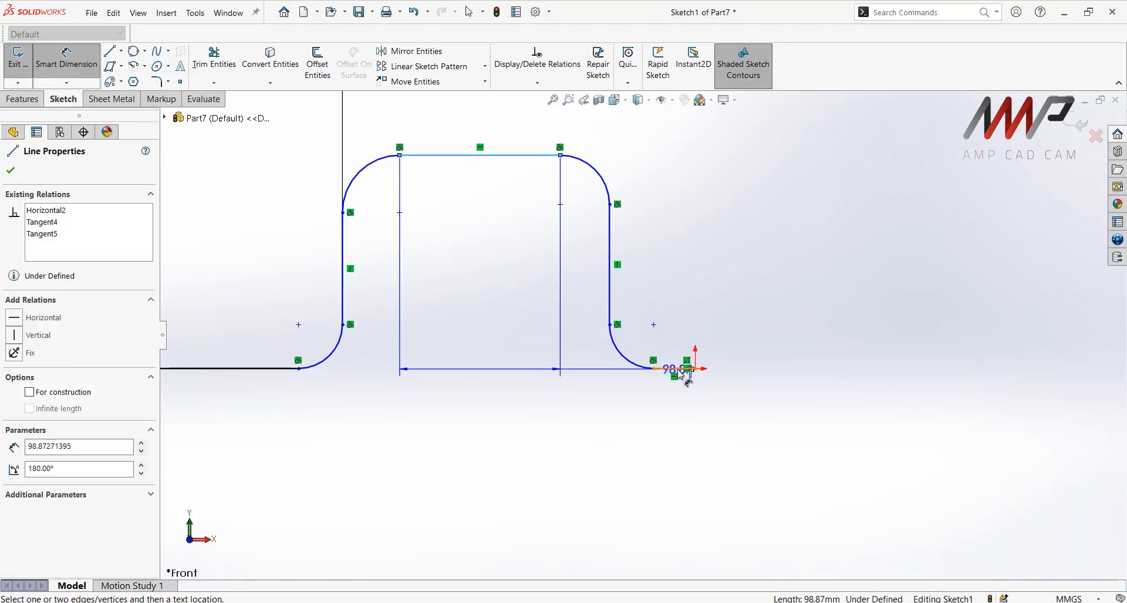
click(820, 275)
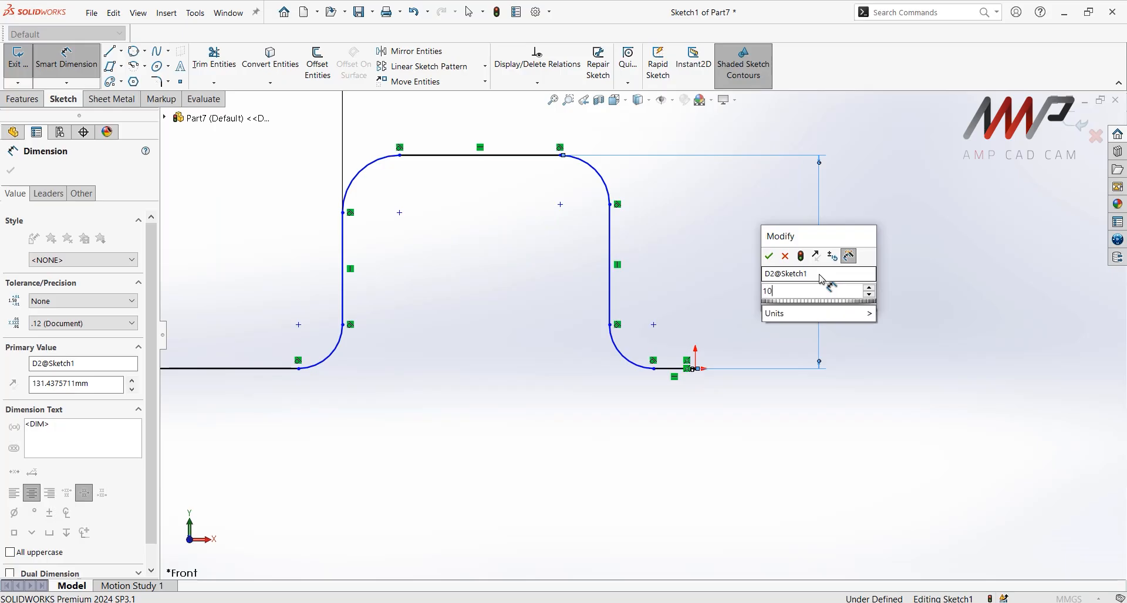
Dimension the distance from the raised section's right vertical line to the origin as 80 mm
click(609, 292)
scroll(680, 329, down, 3)
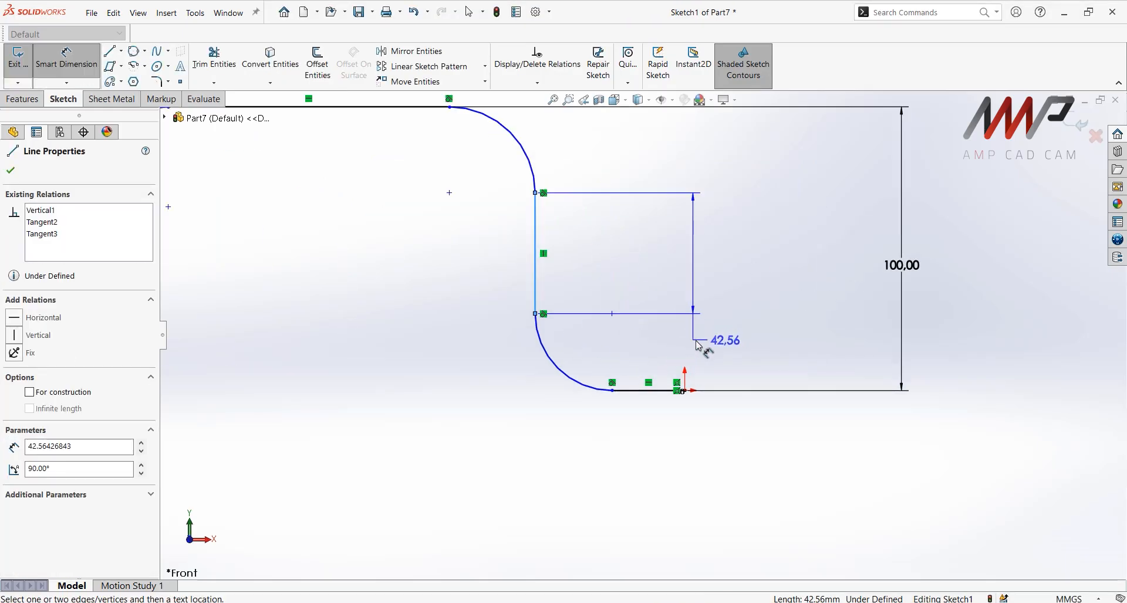
click(679, 401)
scroll(652, 317, up, 1)
scroll(651, 317, up, 3)
click(632, 148)
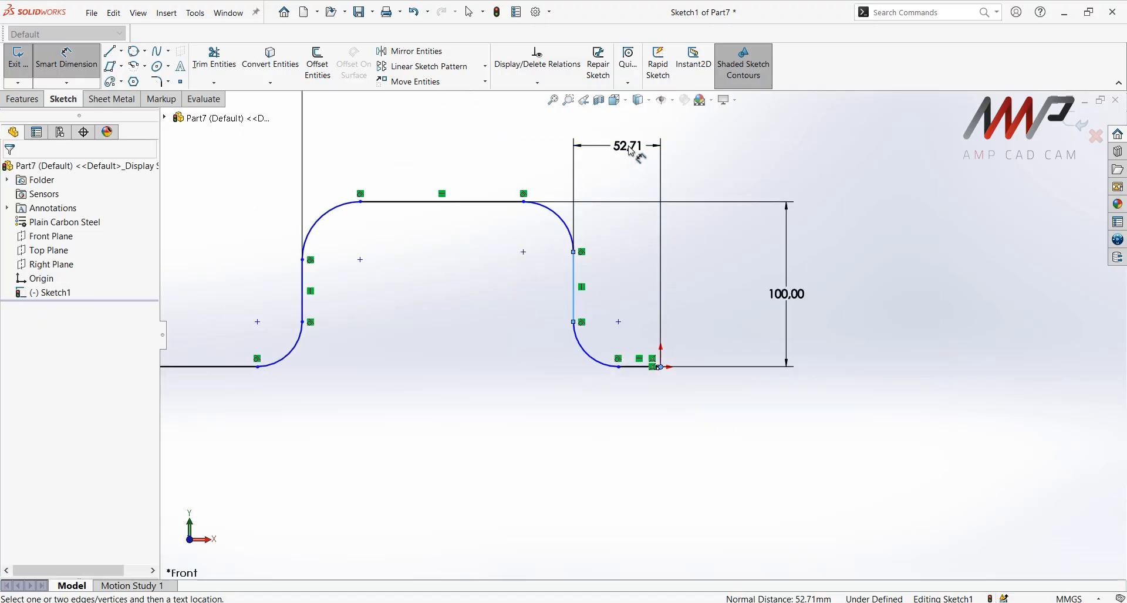
text(80)
key(Return)
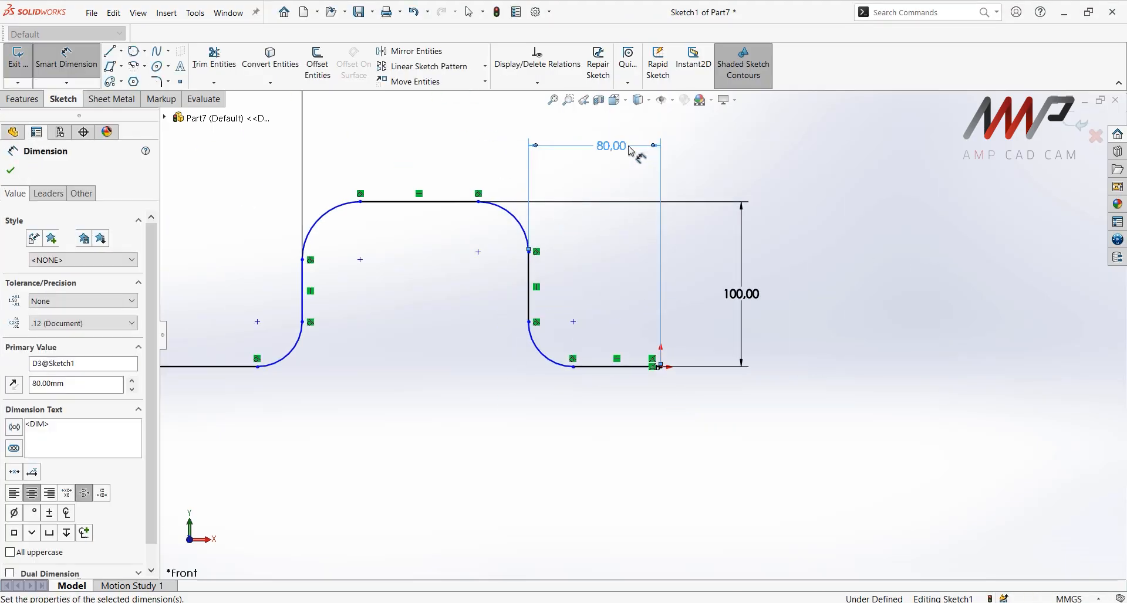
Set the width between the two vertical sides of the raised section to 120 mm
click(302, 291)
click(529, 290)
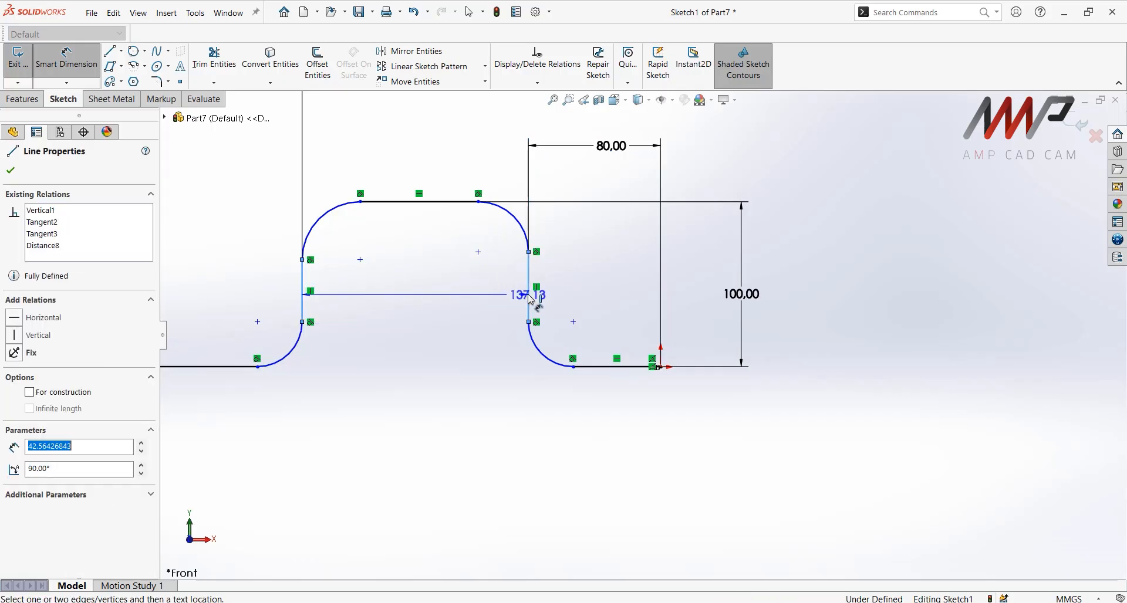
click(426, 138)
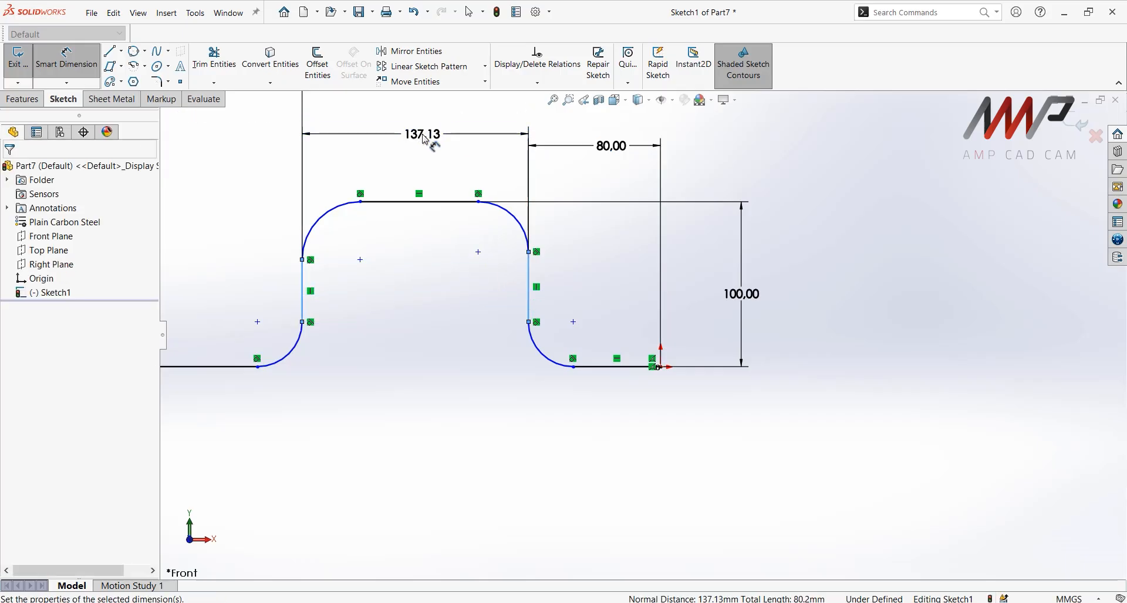
text(120)
key(Return)
scroll(552, 272, up, 4)
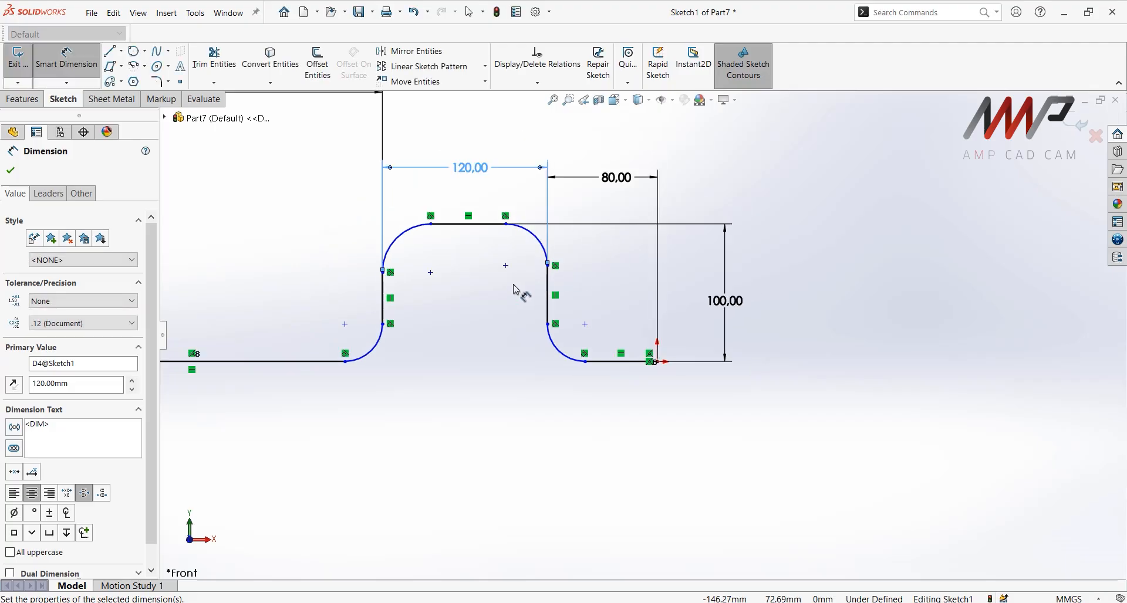
scroll(457, 288, down, 1)
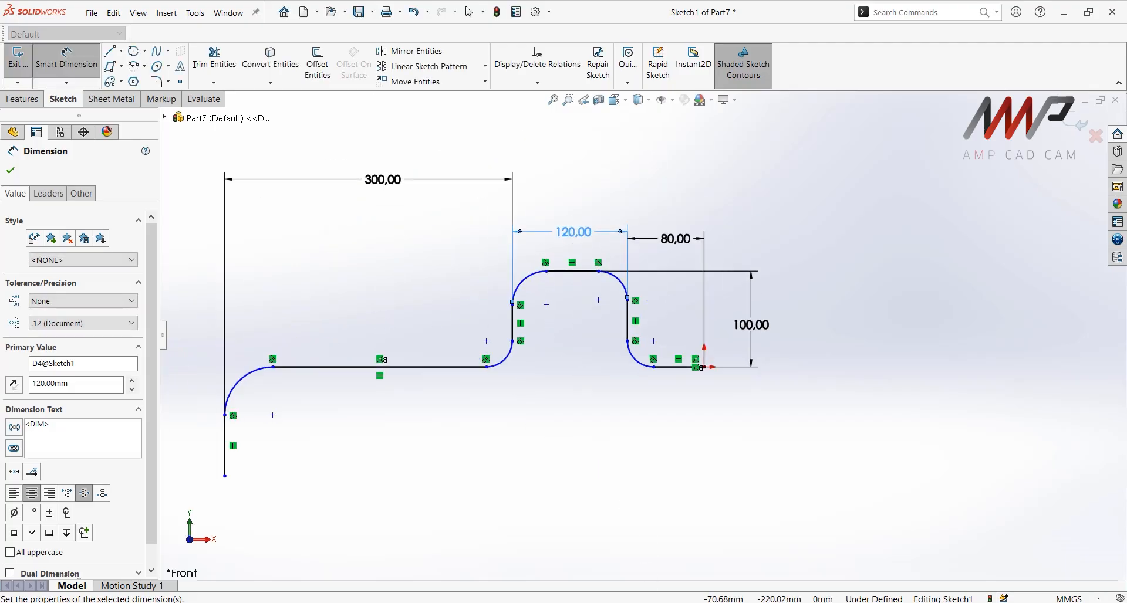
Check drawing j01-004.pdf, then dimension the height from the long horizontal line to the lower-left vertical line's free end as 60 mm
key(alt+Tab)
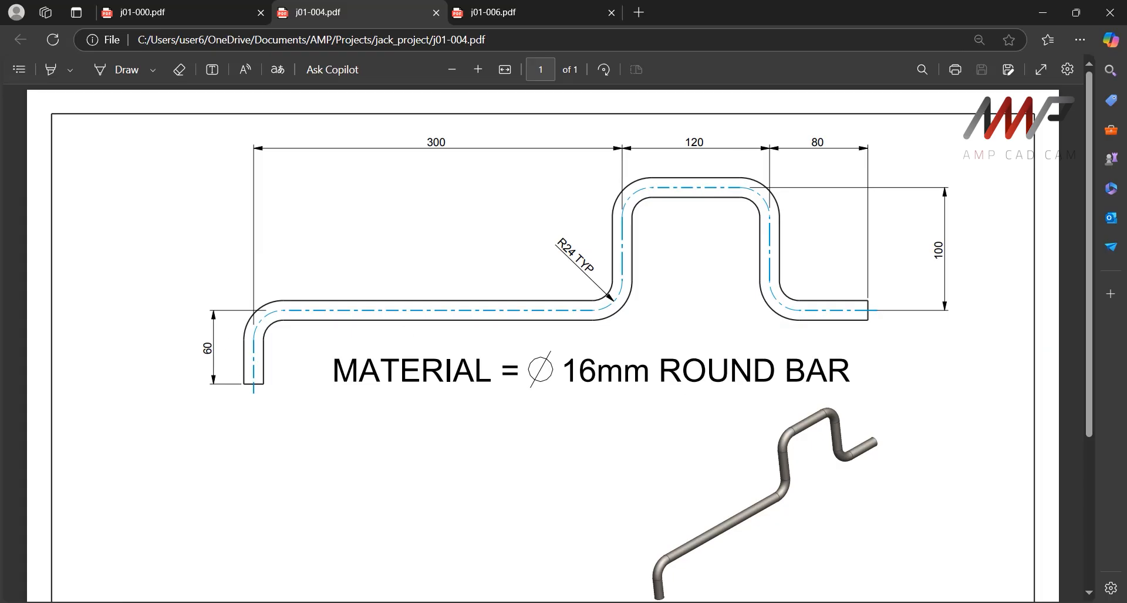
key(alt+Tab)
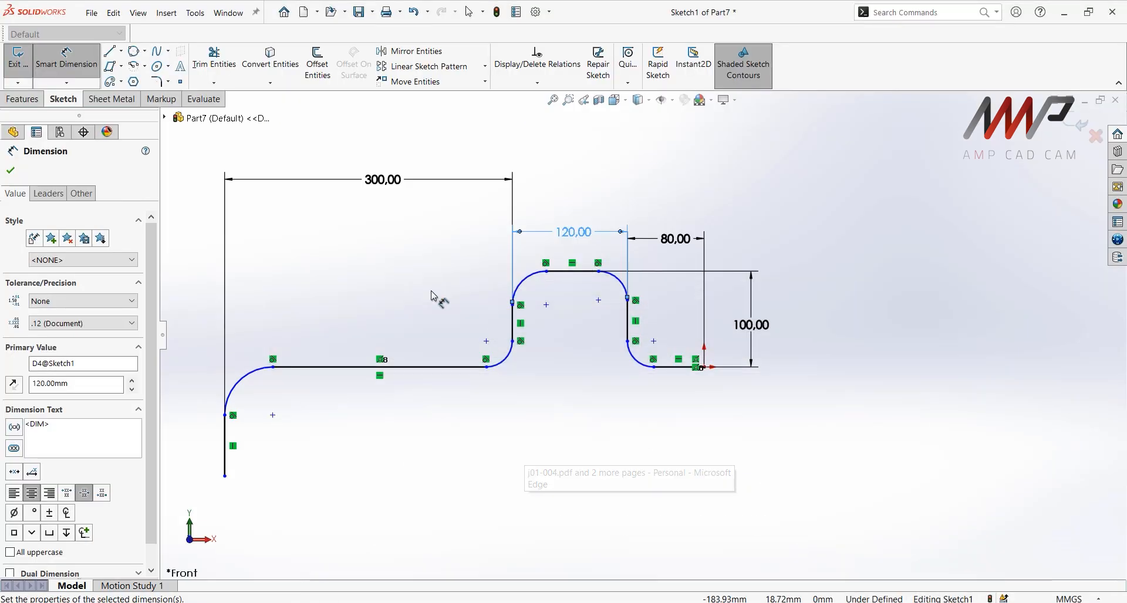
click(303, 367)
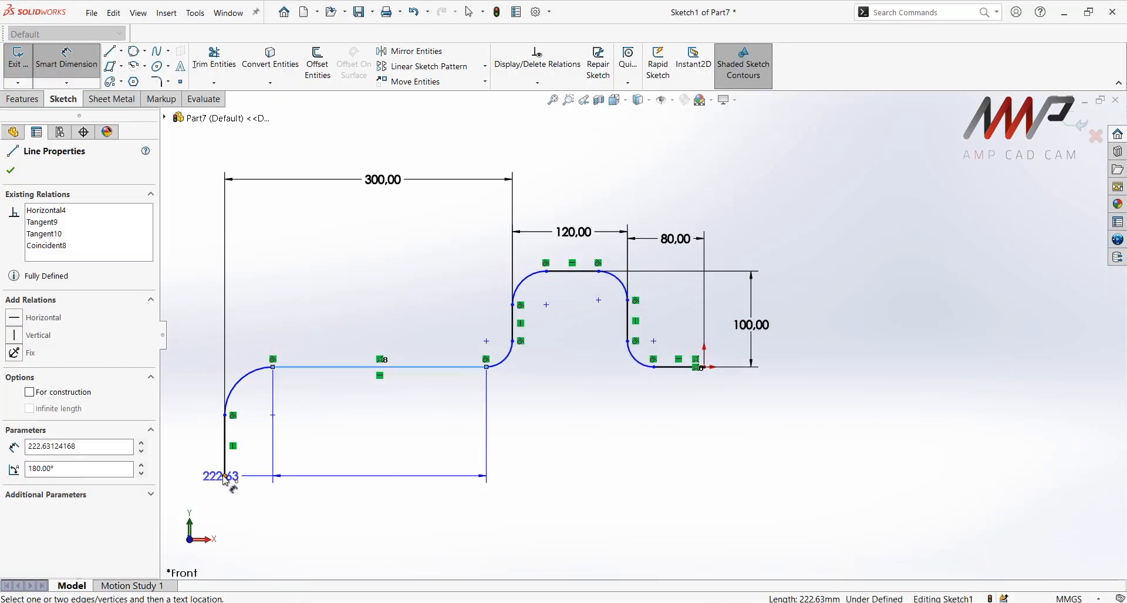
click(224, 475)
scroll(259, 432, up, 2)
click(271, 412)
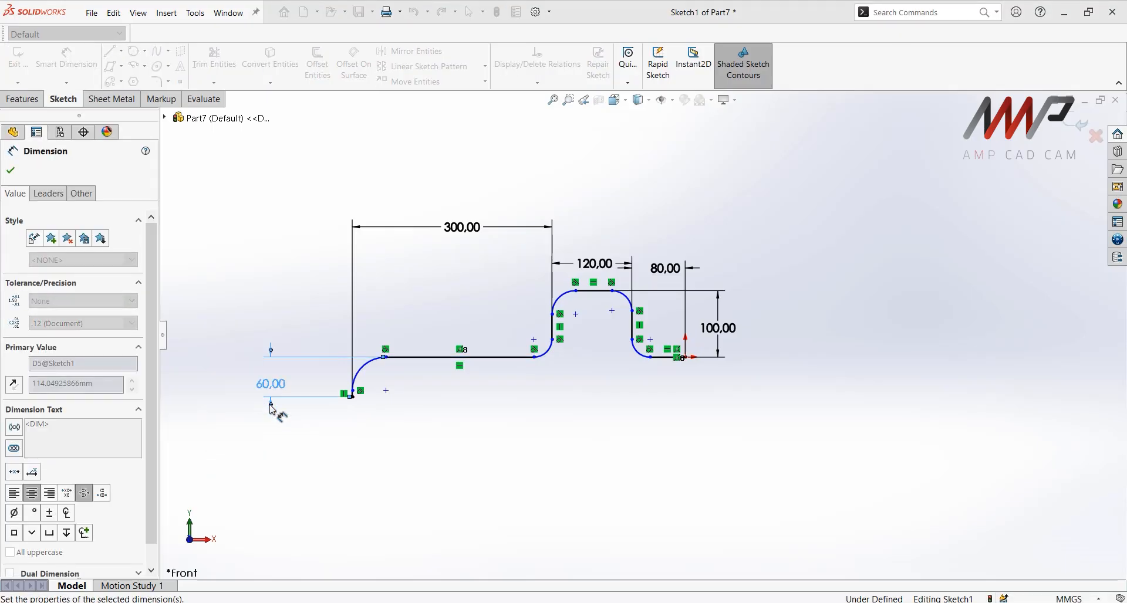
scroll(382, 398, down, 3)
scroll(411, 390, down, 3)
scroll(640, 385, up, 2)
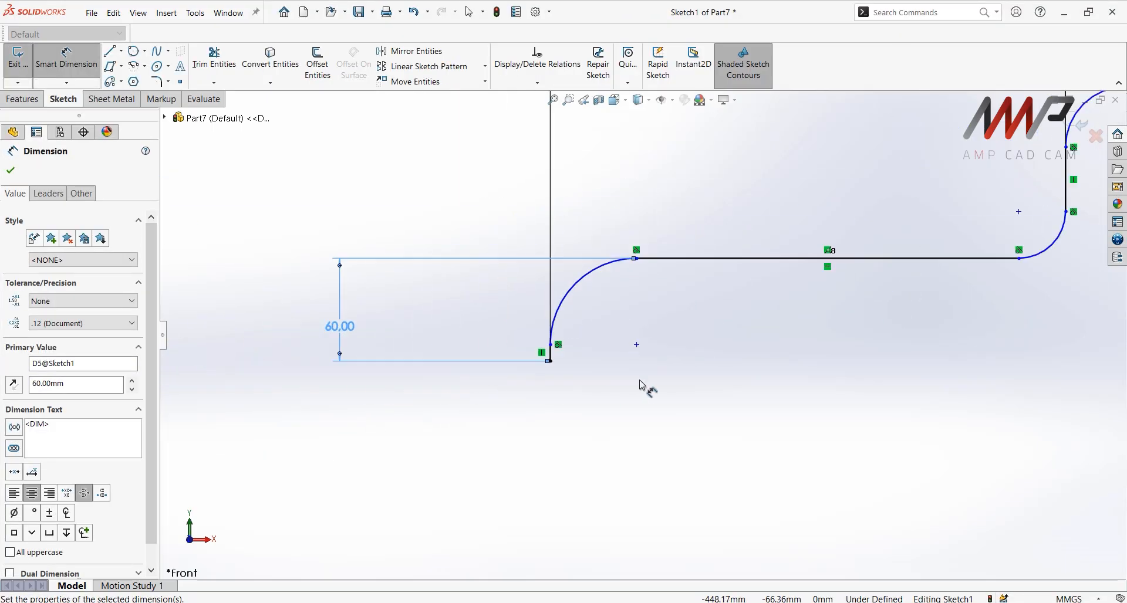
scroll(640, 352, up, 2)
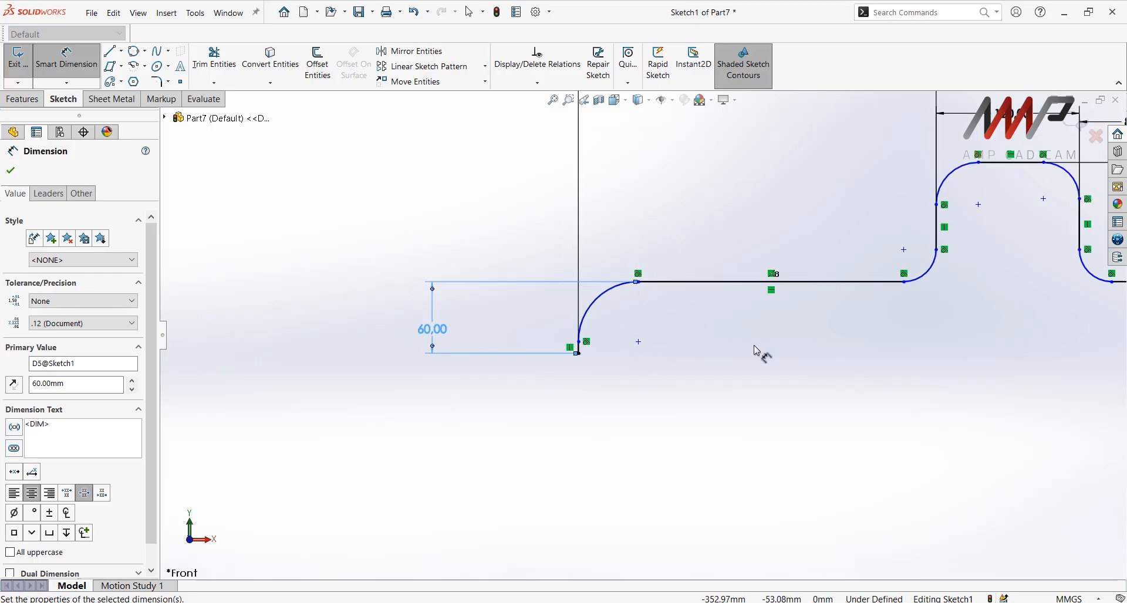
key(Escape)
Dimension the radius of the bend arc above the lower-left vertical line as 24 mm
right_drag(689, 467, 609, 191)
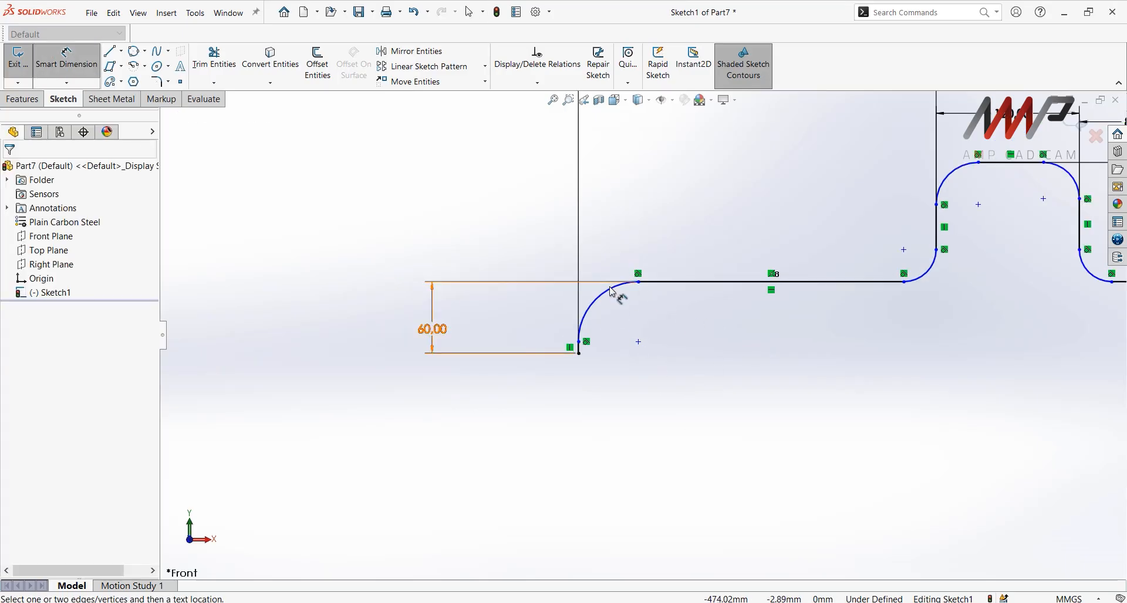
click(613, 292)
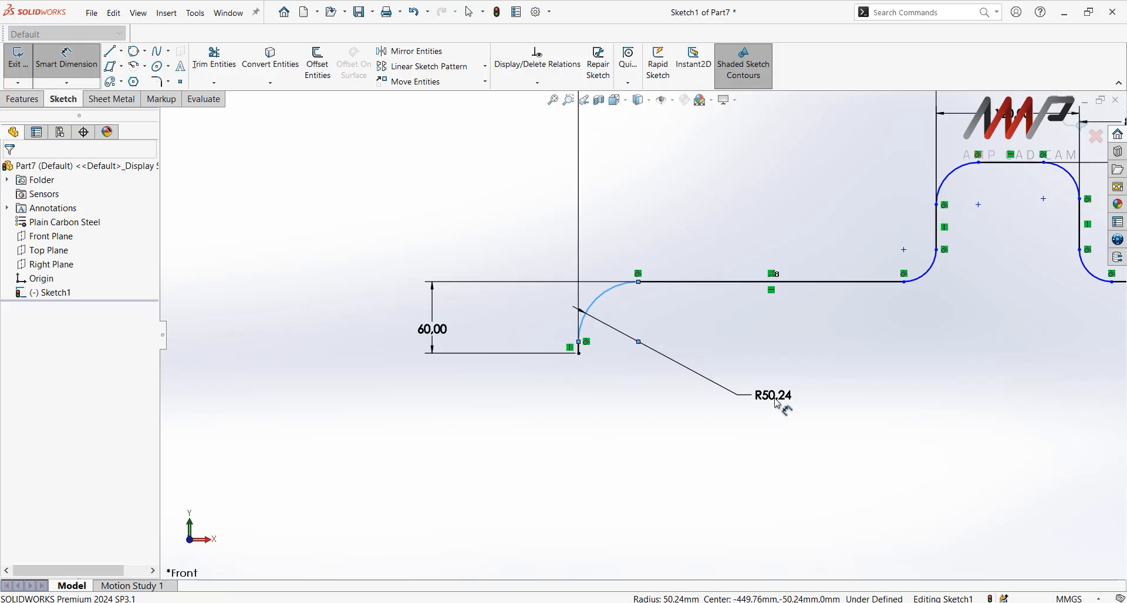
click(777, 404)
text(24)
key(Return)
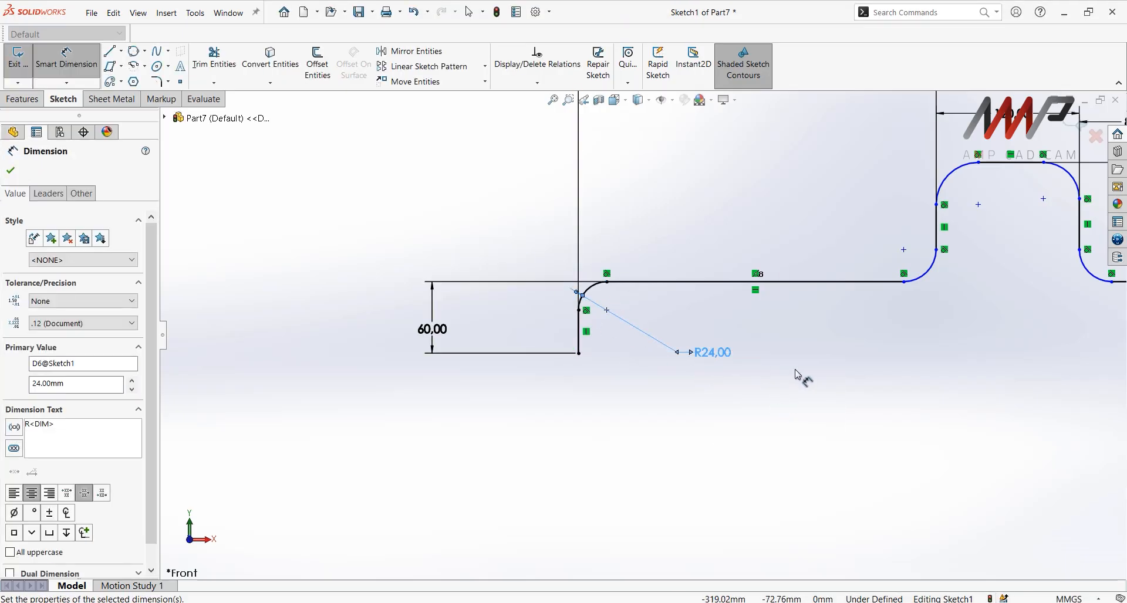
scroll(1043, 347, up, 3)
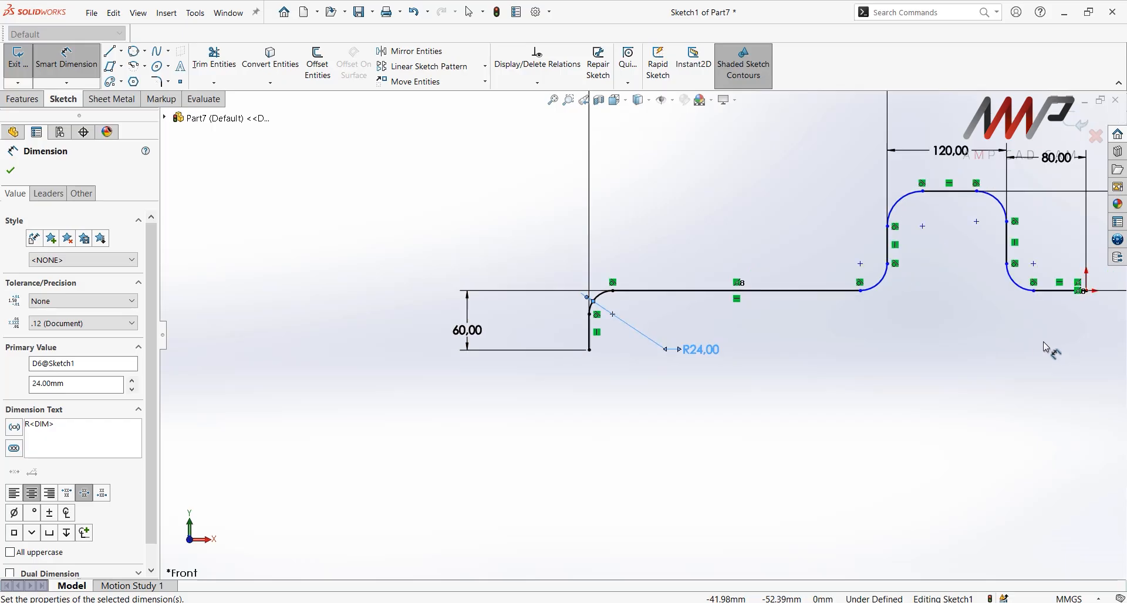
scroll(968, 258, down, 1)
scroll(968, 258, down, 1)
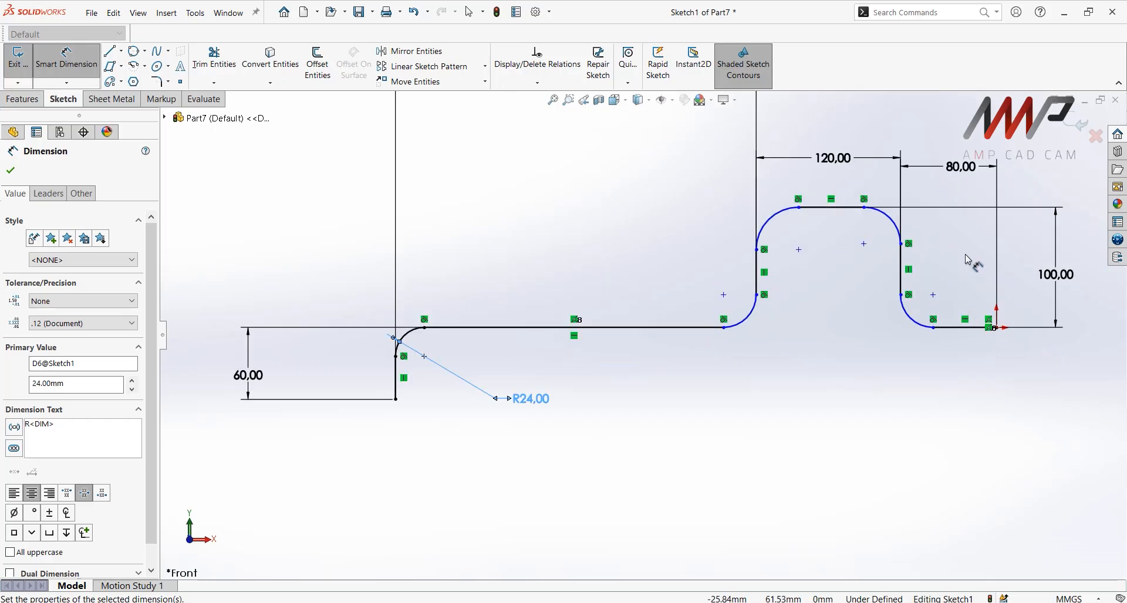
key(Escape)
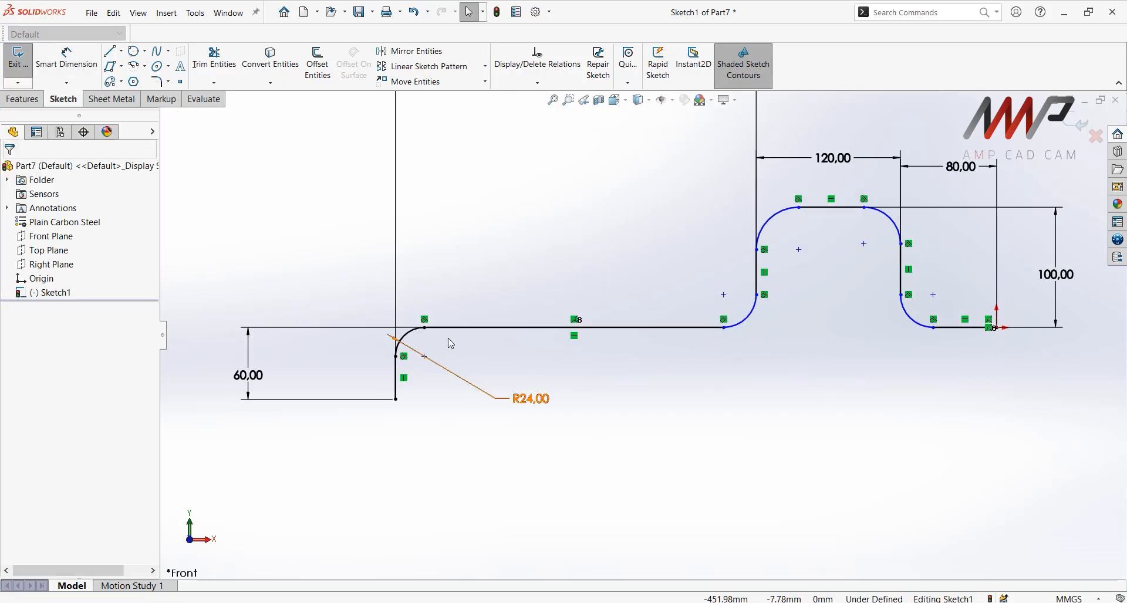
Add an Equal relation between the R24 arc and the other four bend arcs of the path
click(405, 342)
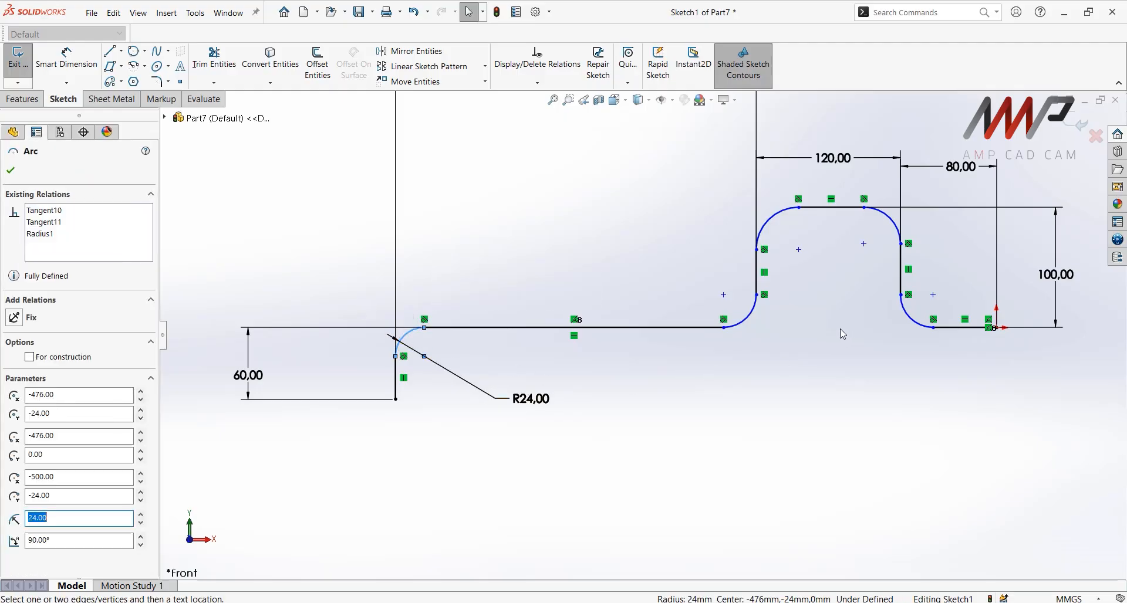
ctrl+click(752, 312)
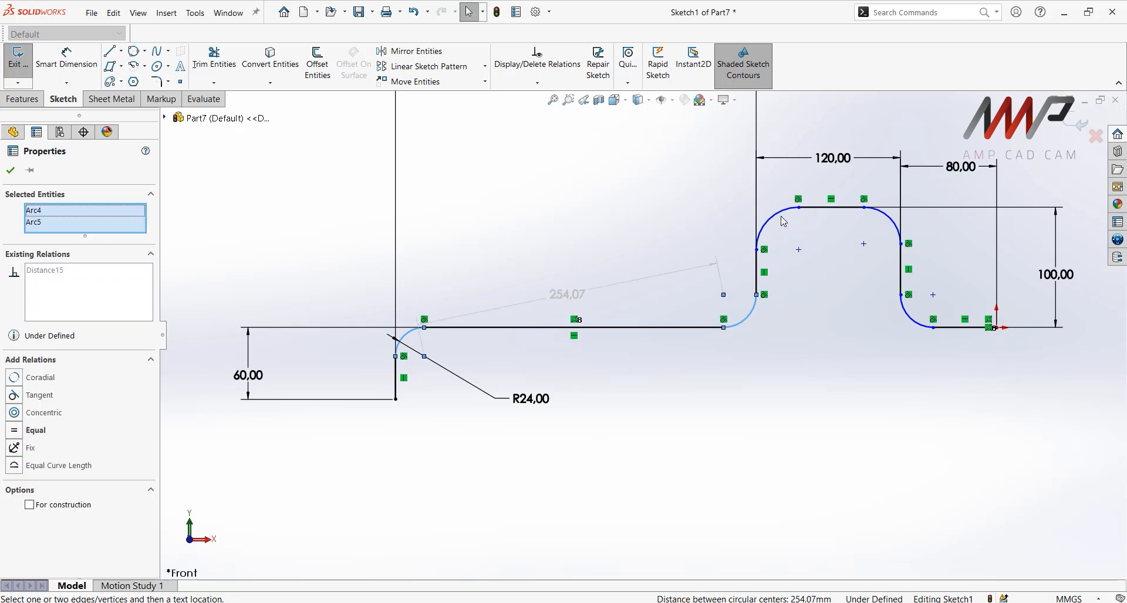
ctrl+click(780, 219)
ctrl+click(884, 218)
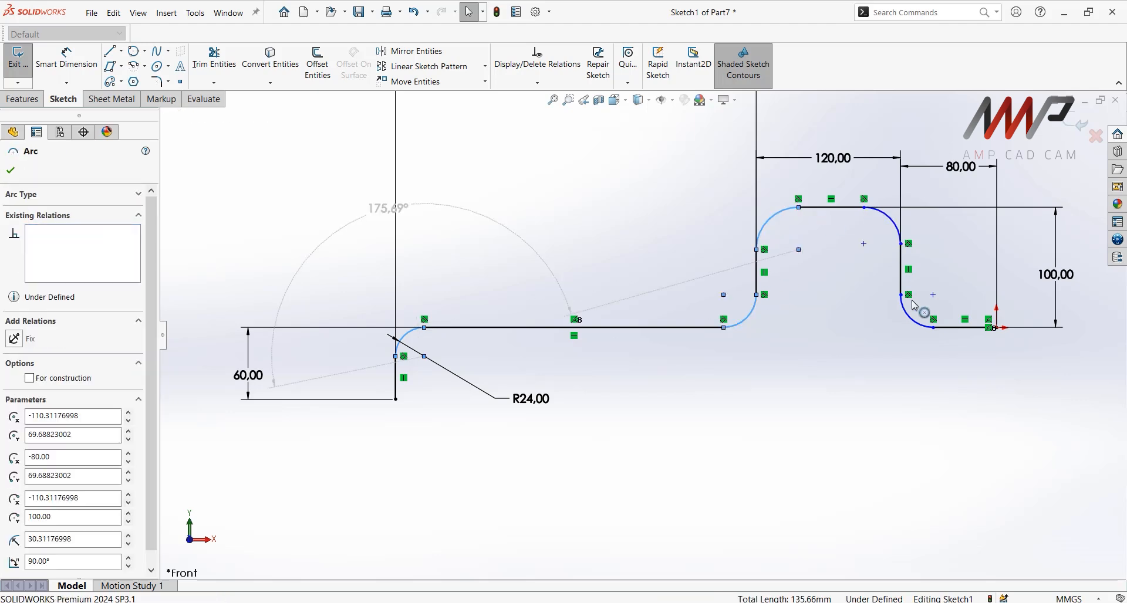
ctrl+click(908, 319)
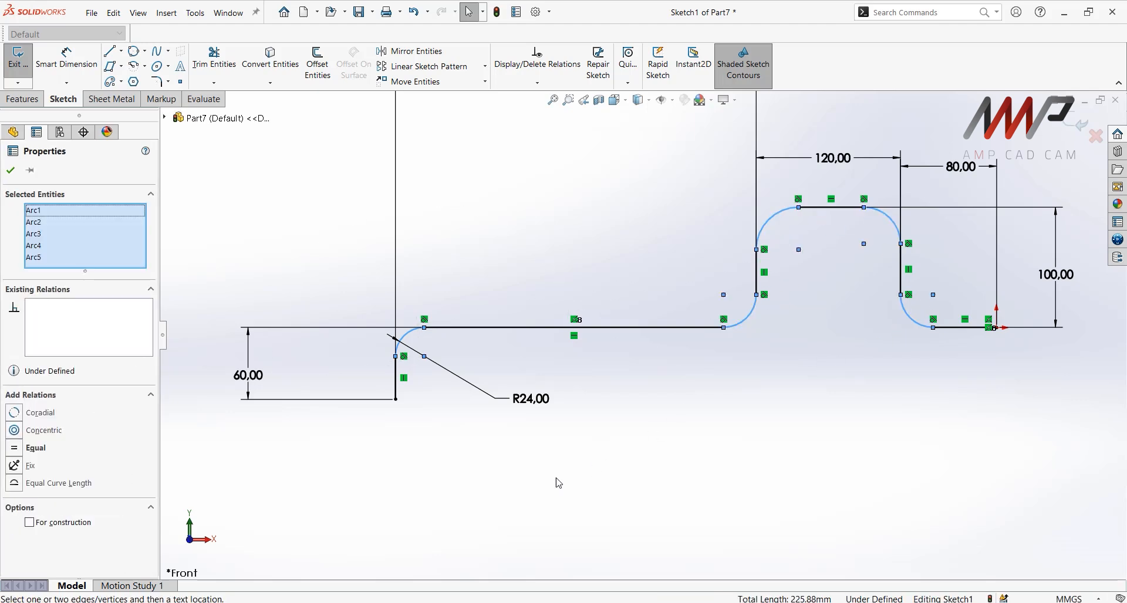
click(15, 448)
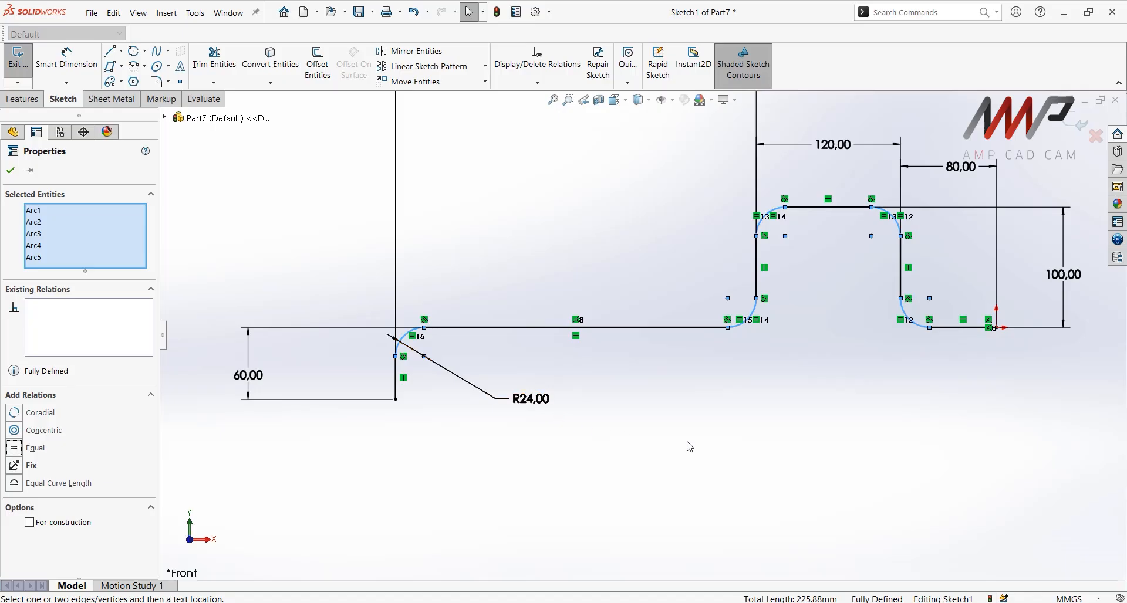
click(745, 458)
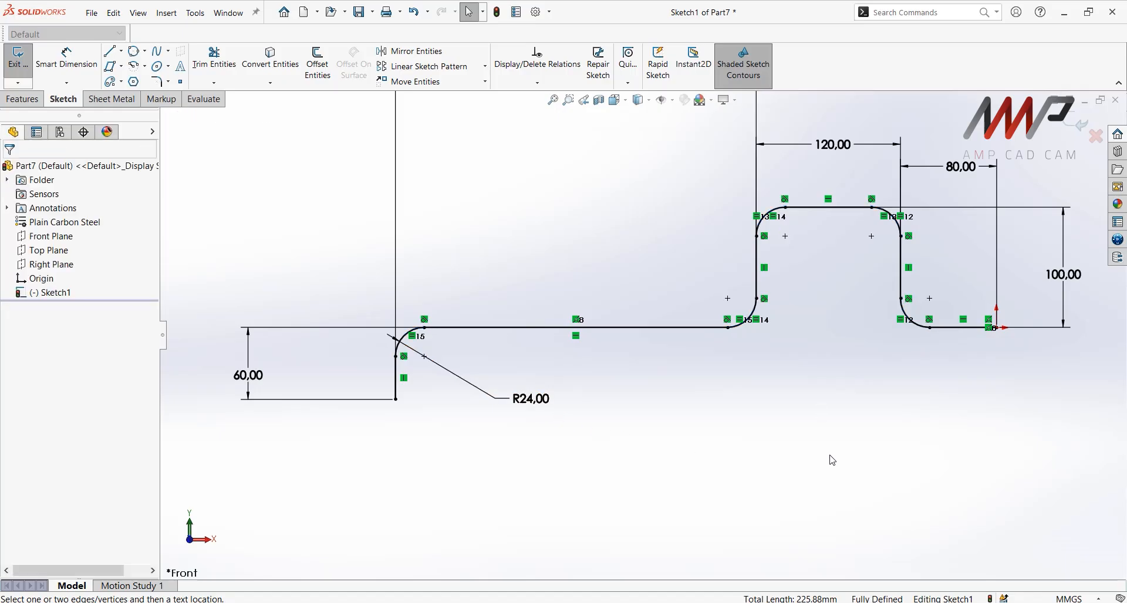
Start a Swept Boss/Base along the finished path sketch and use a circular profile
scroll(840, 432, up, 3)
scroll(785, 182, down, 1)
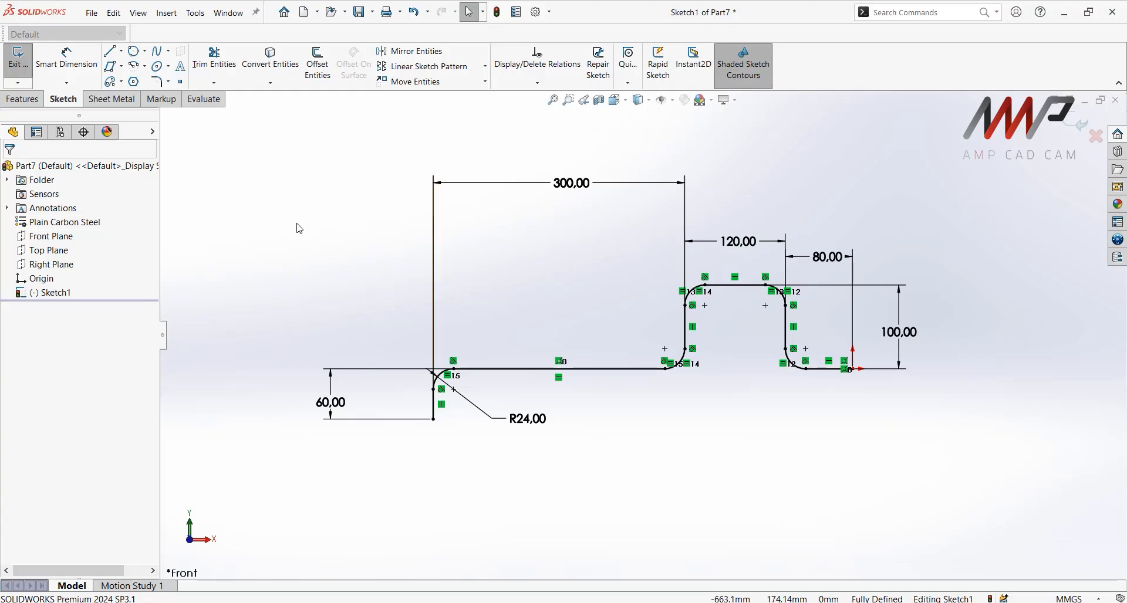
click(22, 100)
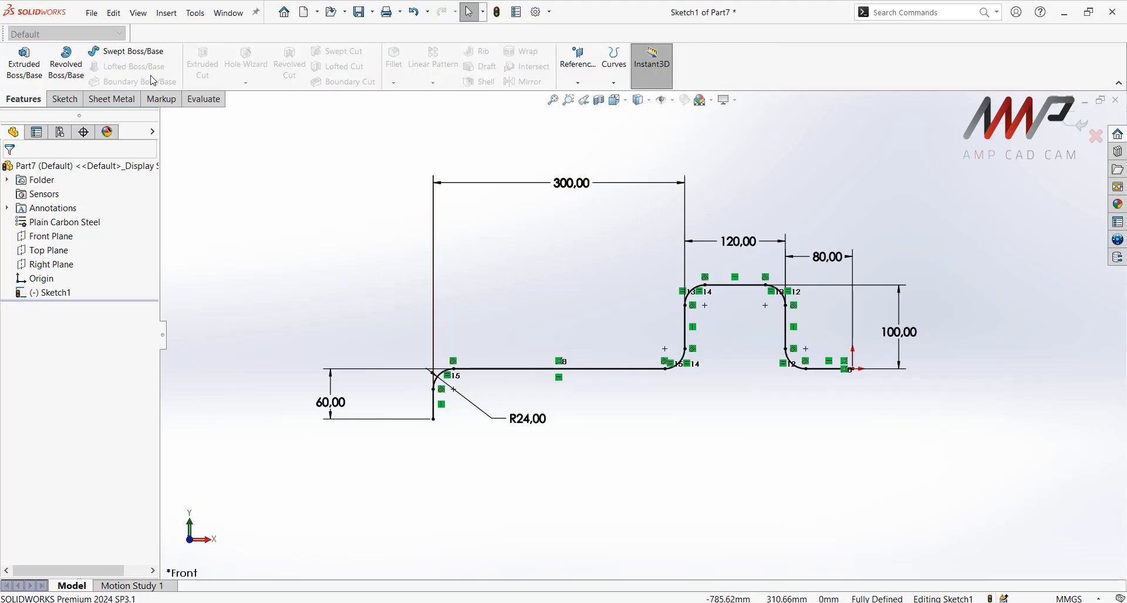
click(126, 58)
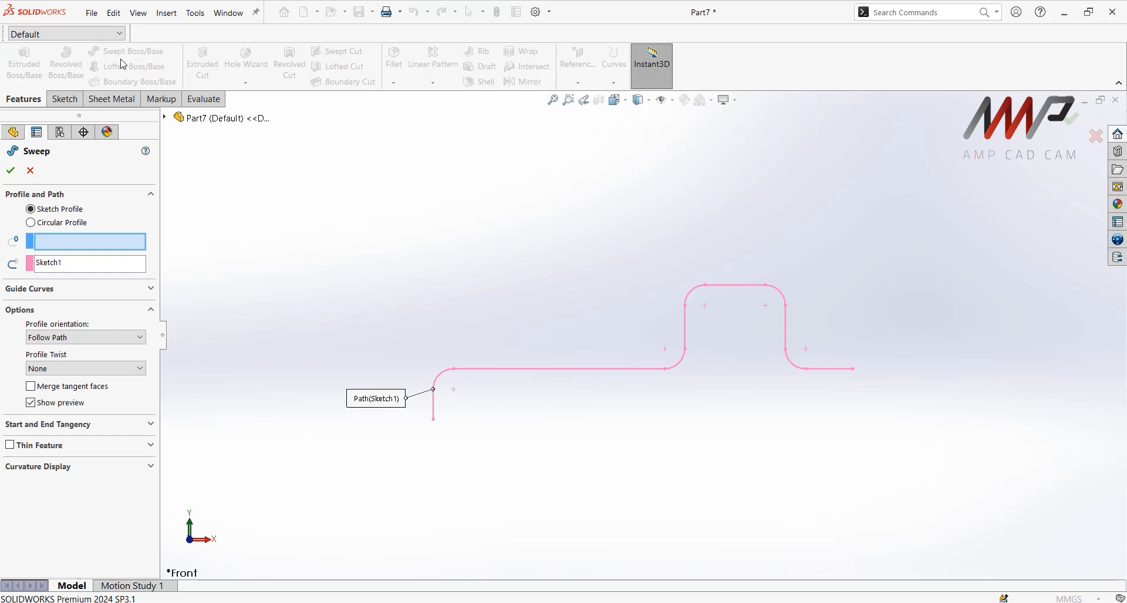
click(53, 225)
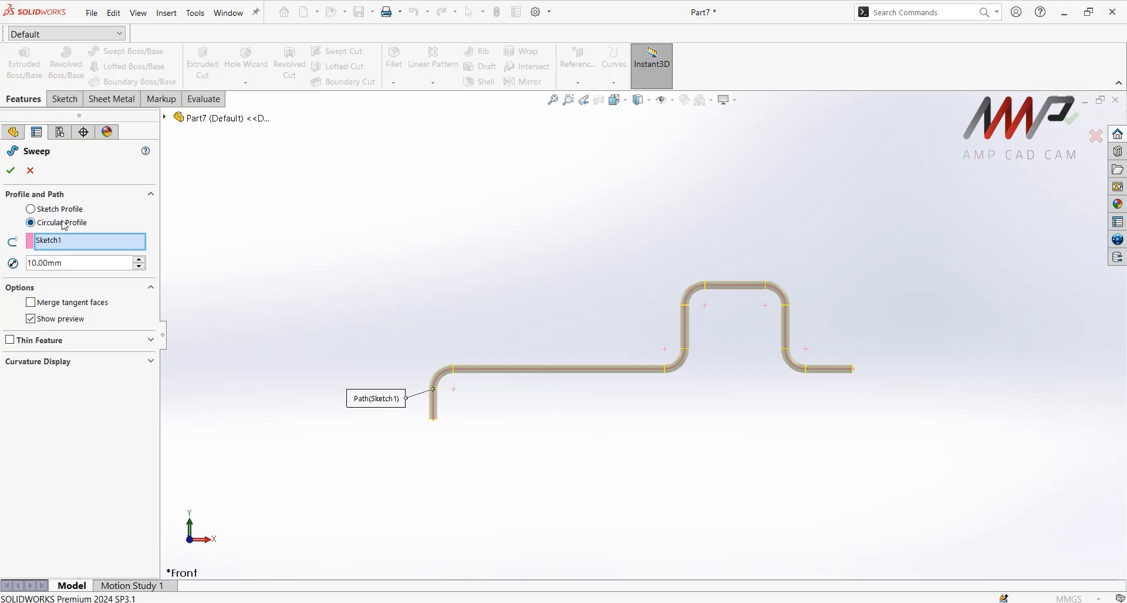
Set the circular profile's diameter to 16 mm as given in the drawing, check the preview and create the sweep
double_click(73, 262)
click(615, 599)
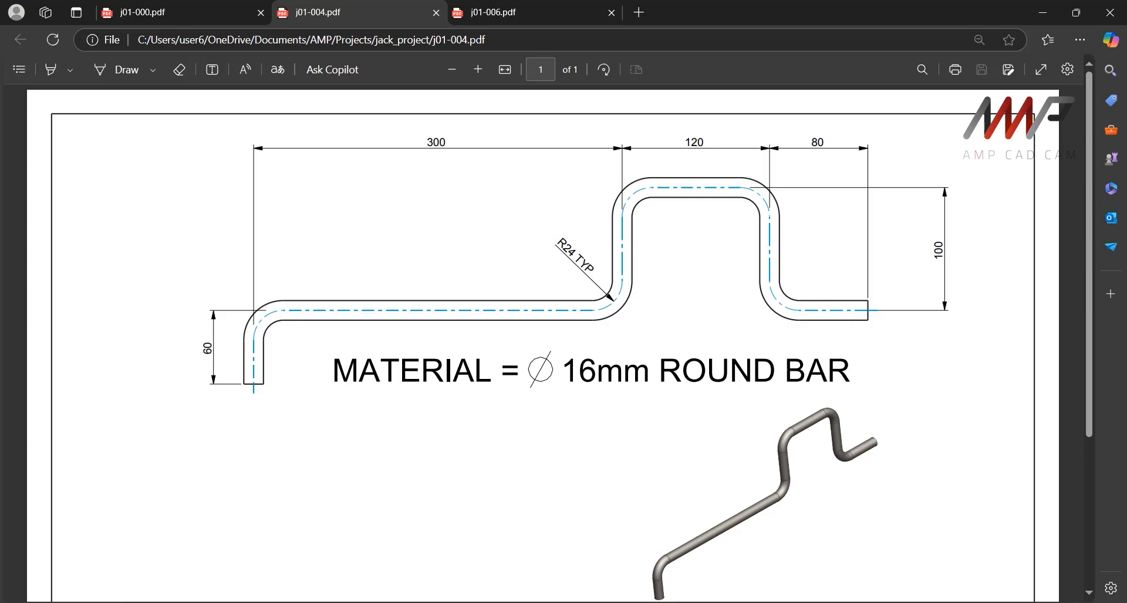
click(641, 598)
double_click(79, 263)
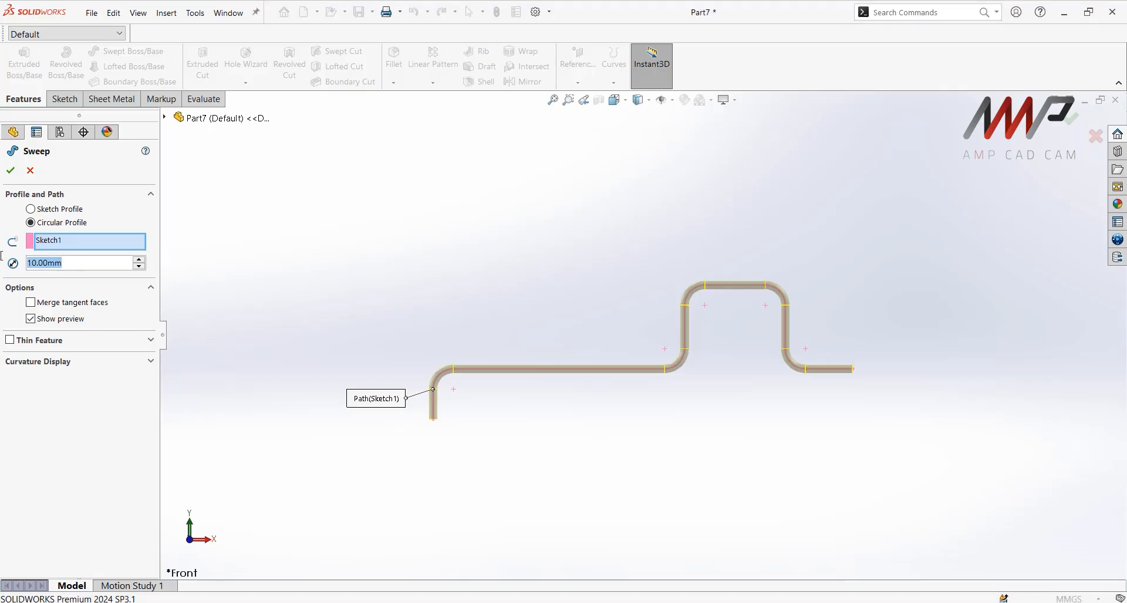
text(16)
key(Return)
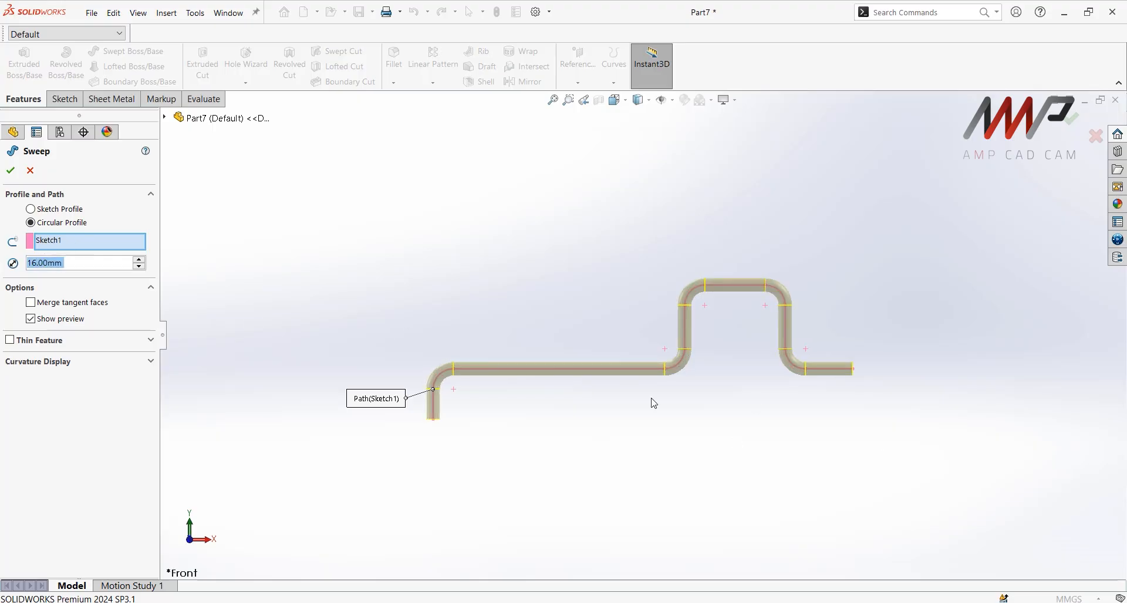
middle_drag(811, 390, 714, 387)
scroll(646, 370, down, 5)
scroll(636, 368, down, 2)
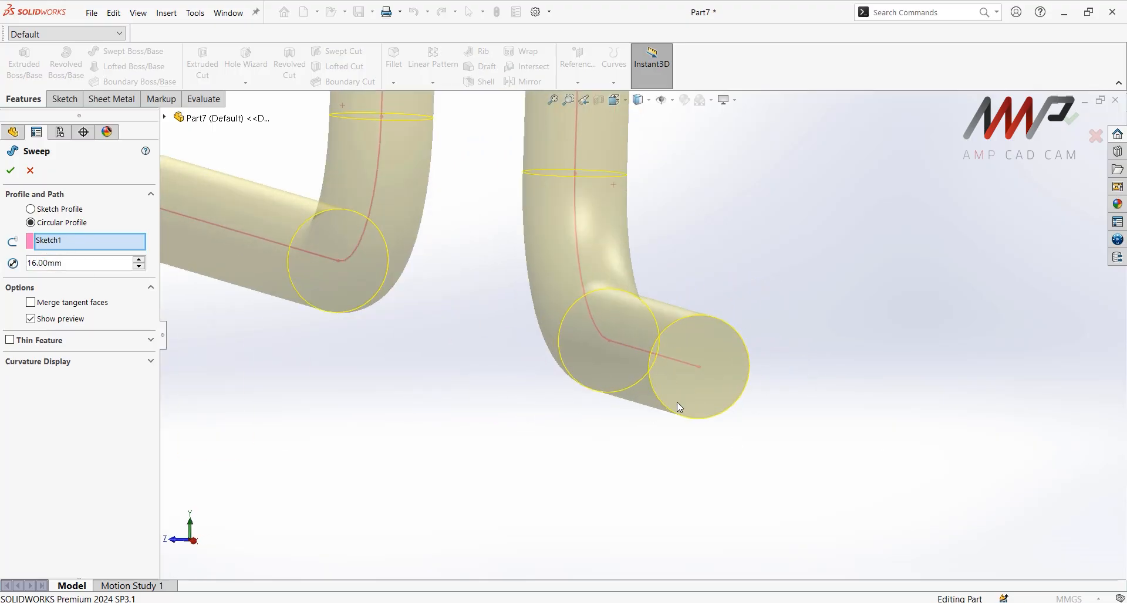
scroll(659, 390, up, 6)
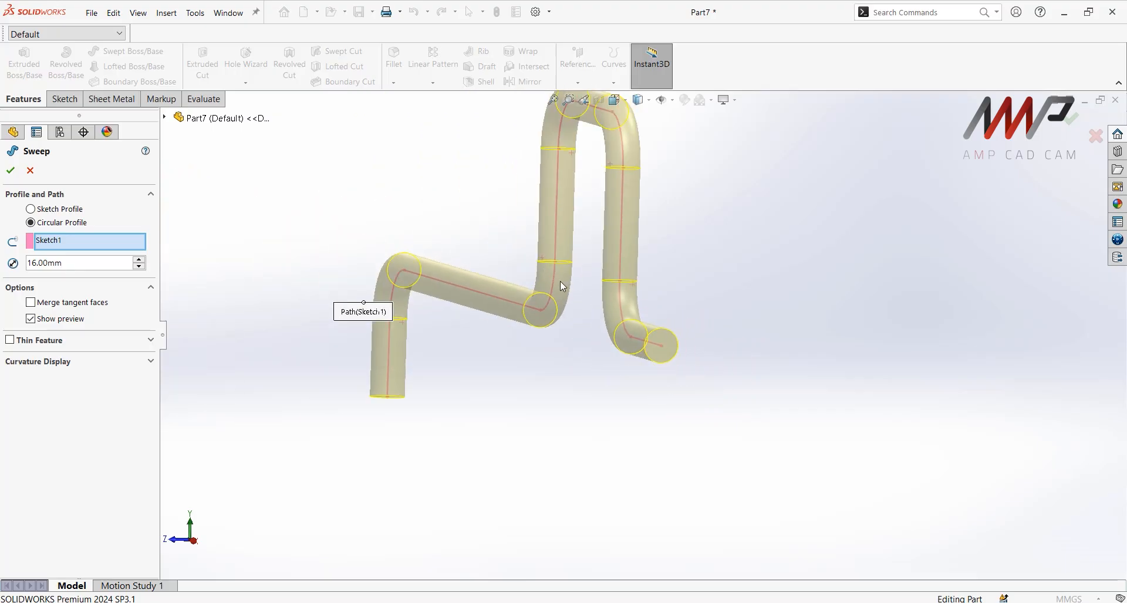
mouse_move(540, 228)
middle_down()
mouse_move(528, 219)
mouse_move(547, 240)
middle_up()
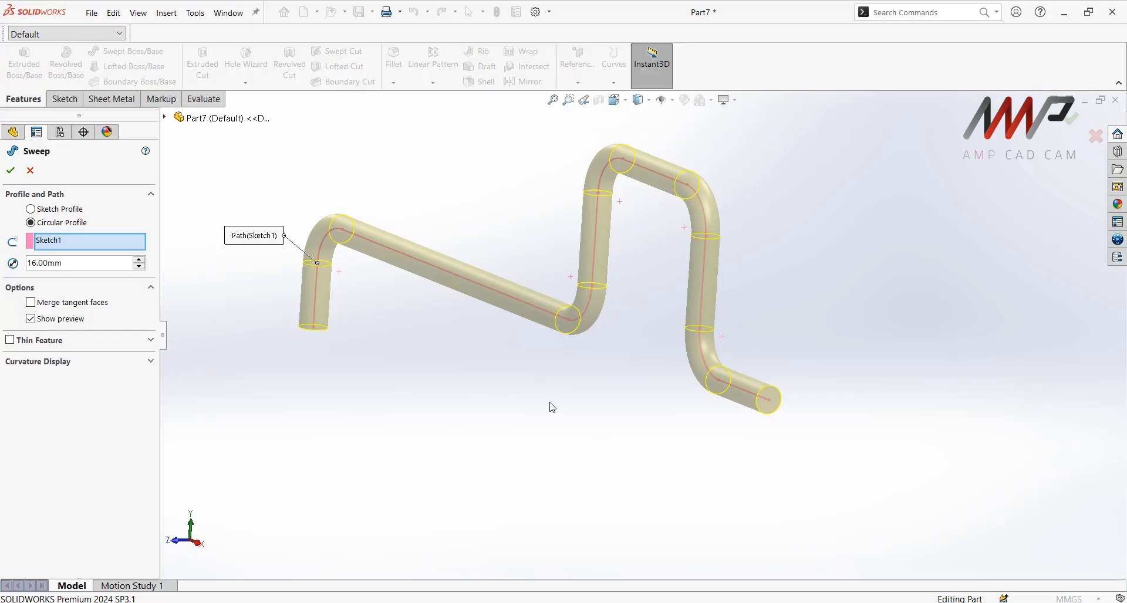
click(10, 171)
Reopen the sweep's definition to examine the Sketch Profile option and the sketches available for it, and close it again
mouse_move(706, 380)
middle_down()
mouse_move(659, 320)
mouse_move(611, 349)
mouse_move(657, 325)
mouse_move(712, 345)
mouse_move(725, 376)
middle_up()
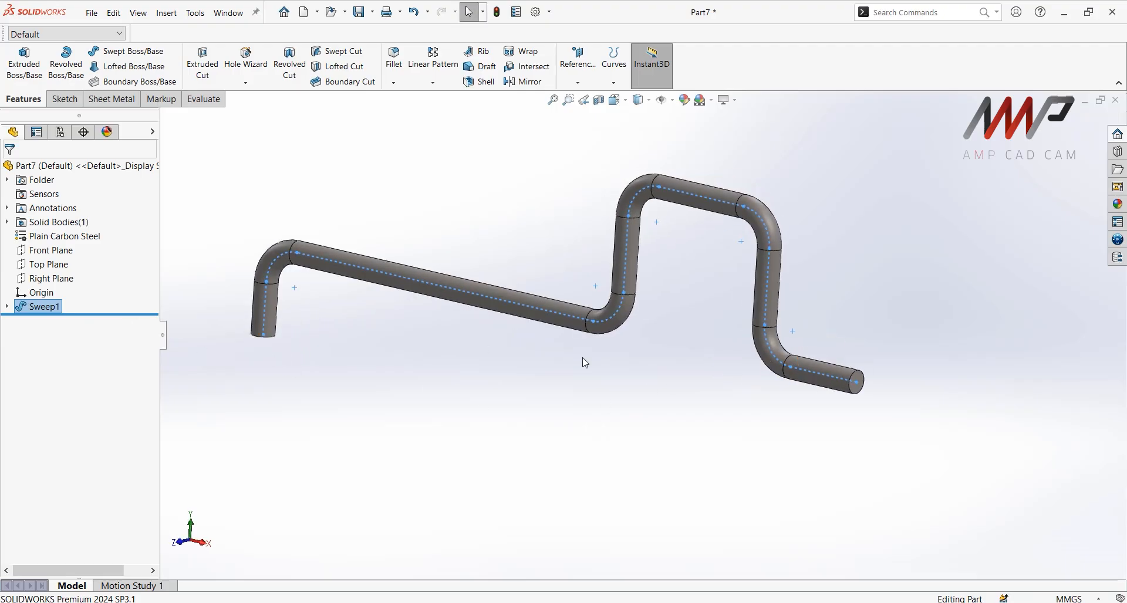
scroll(734, 370, down, 5)
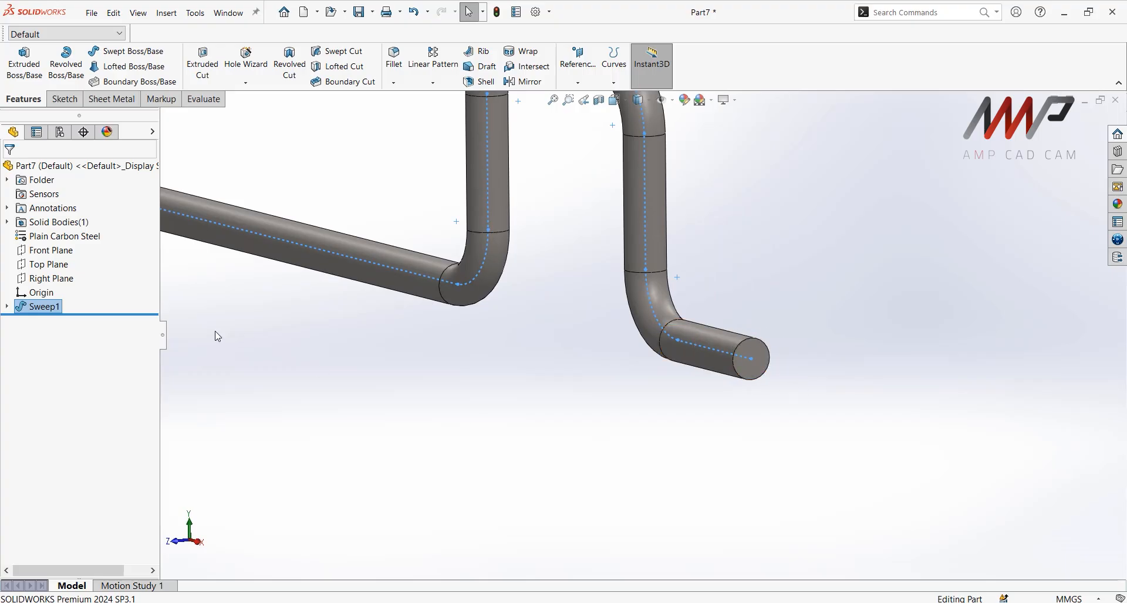
scroll(409, 369, up, 2)
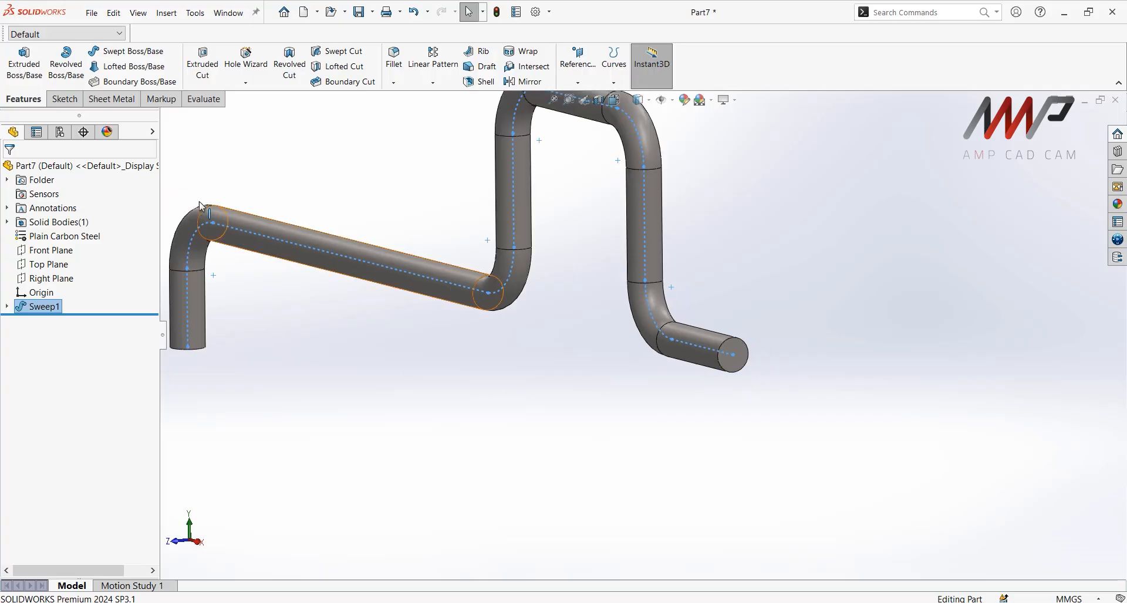
right_click(60, 309)
click(60, 281)
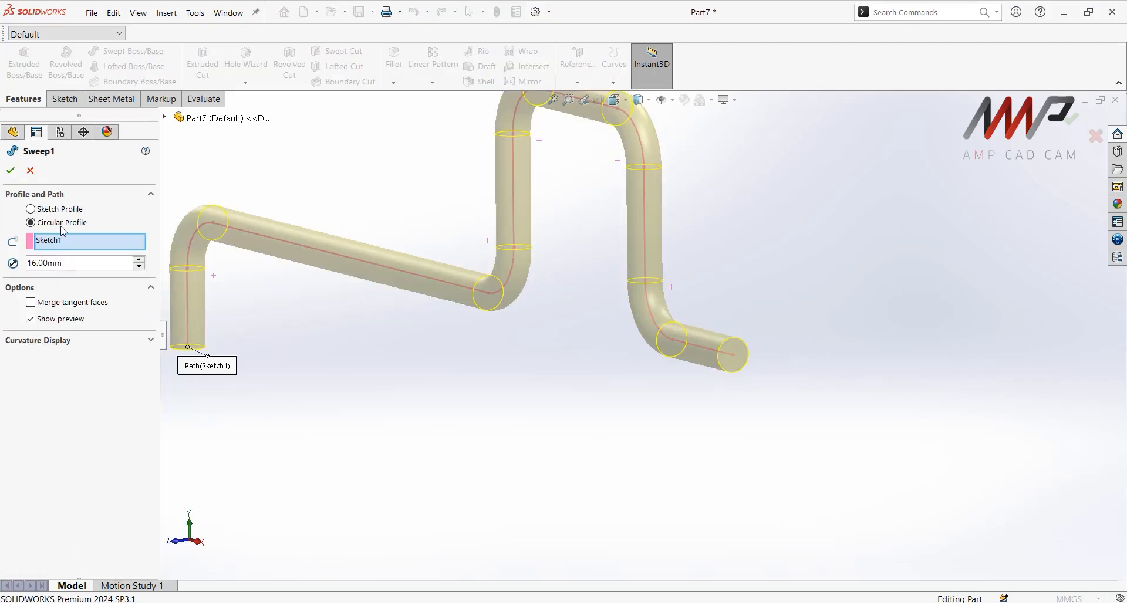
click(30, 209)
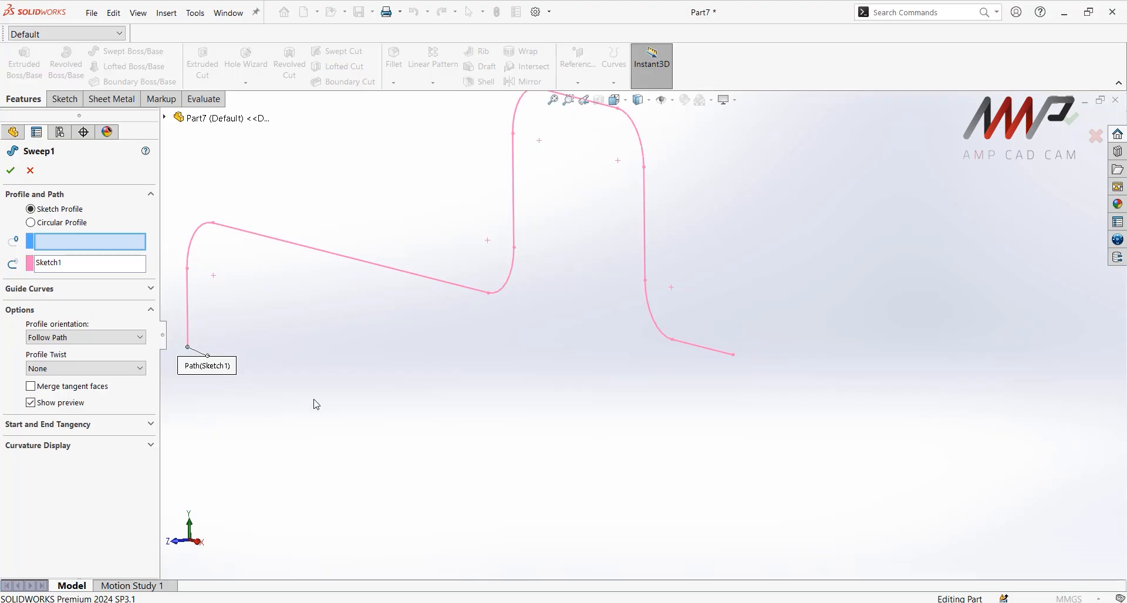
click(51, 249)
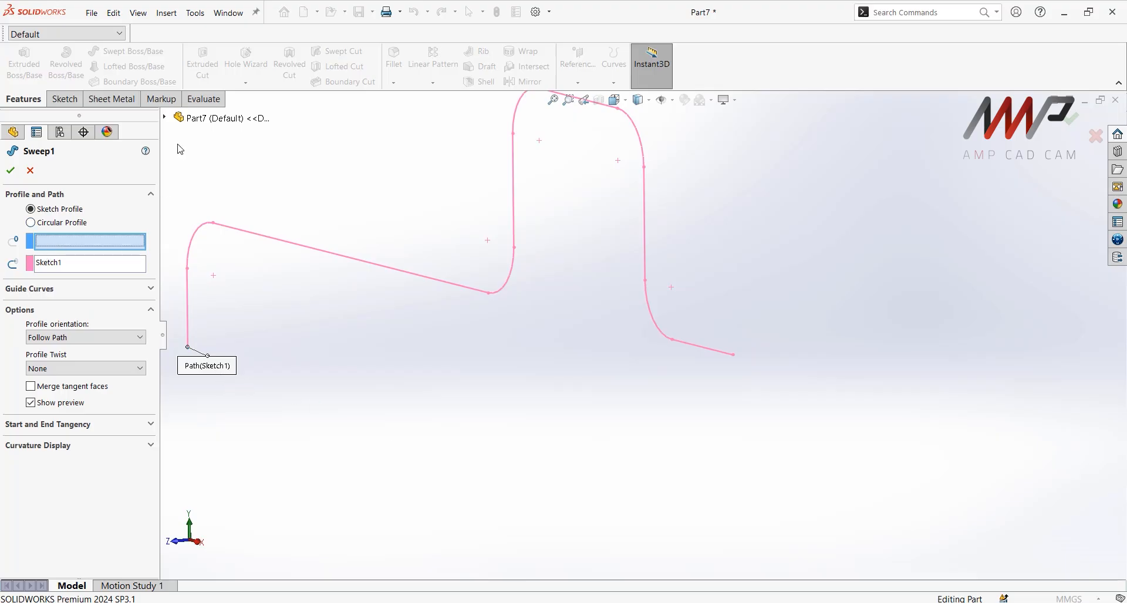
click(165, 118)
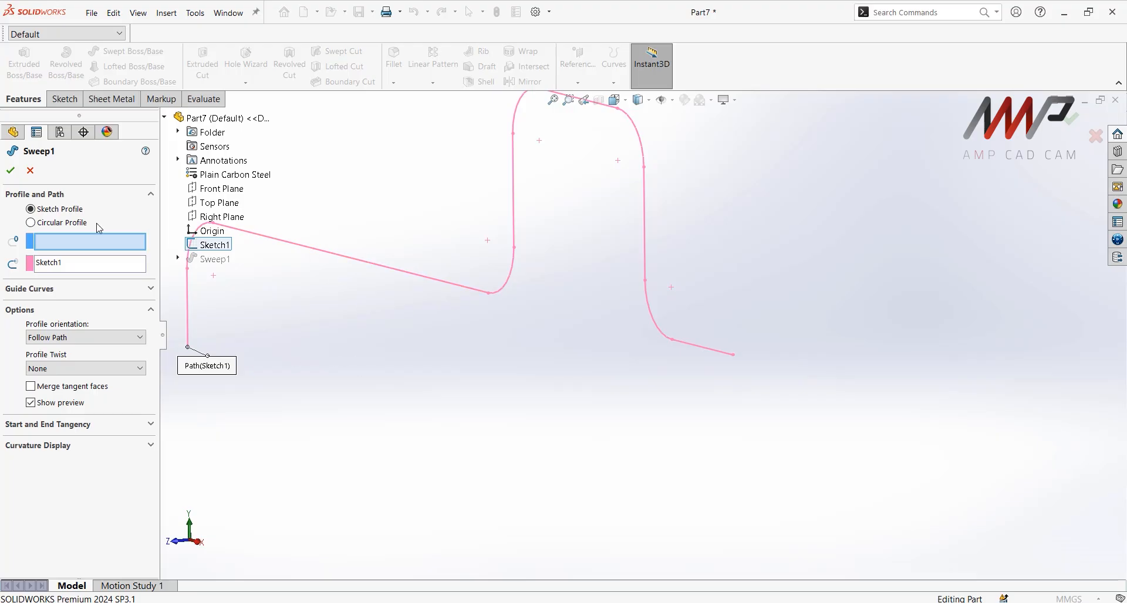
click(10, 170)
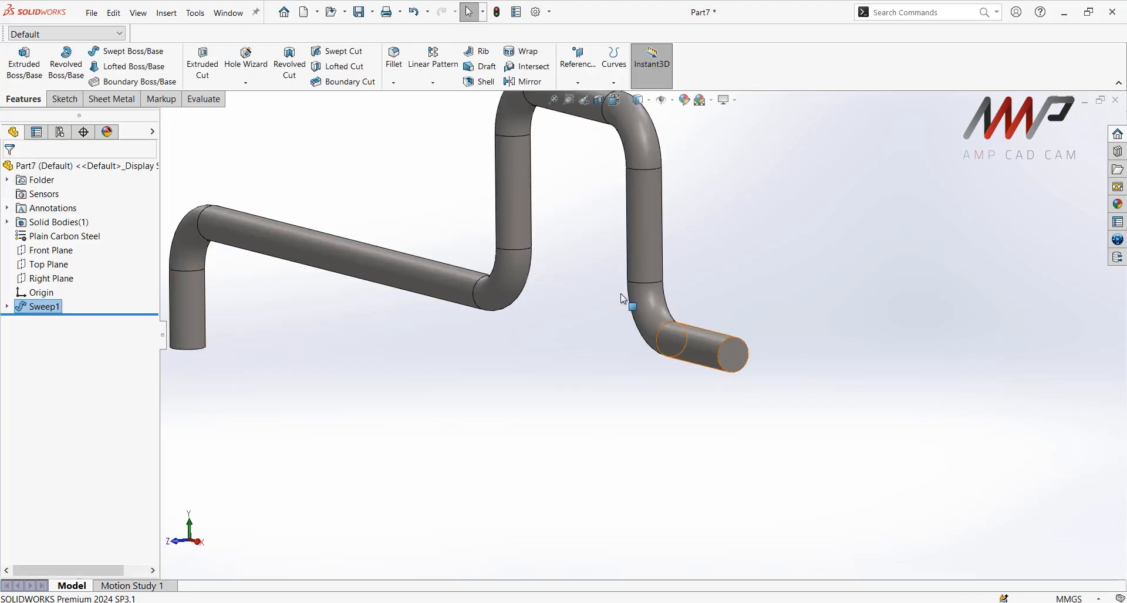
Sketch a centre rectangle about 8.2 by 6.5 mm on the Right Plane, centred on the origin at the bar's end face
right_click(58, 281)
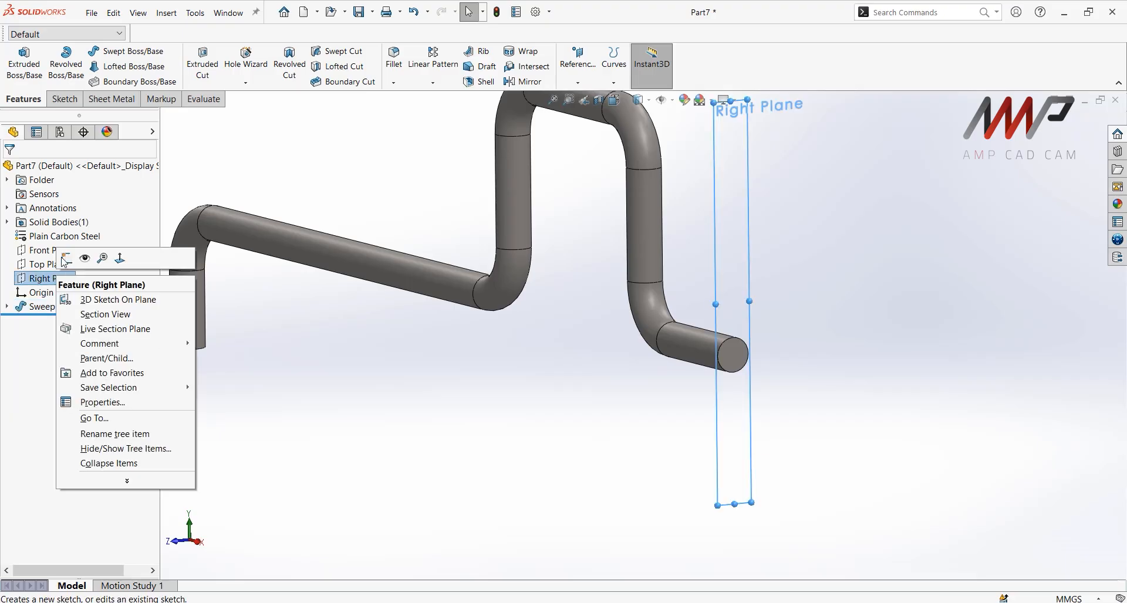
click(68, 257)
right_drag(712, 362, 713, 431)
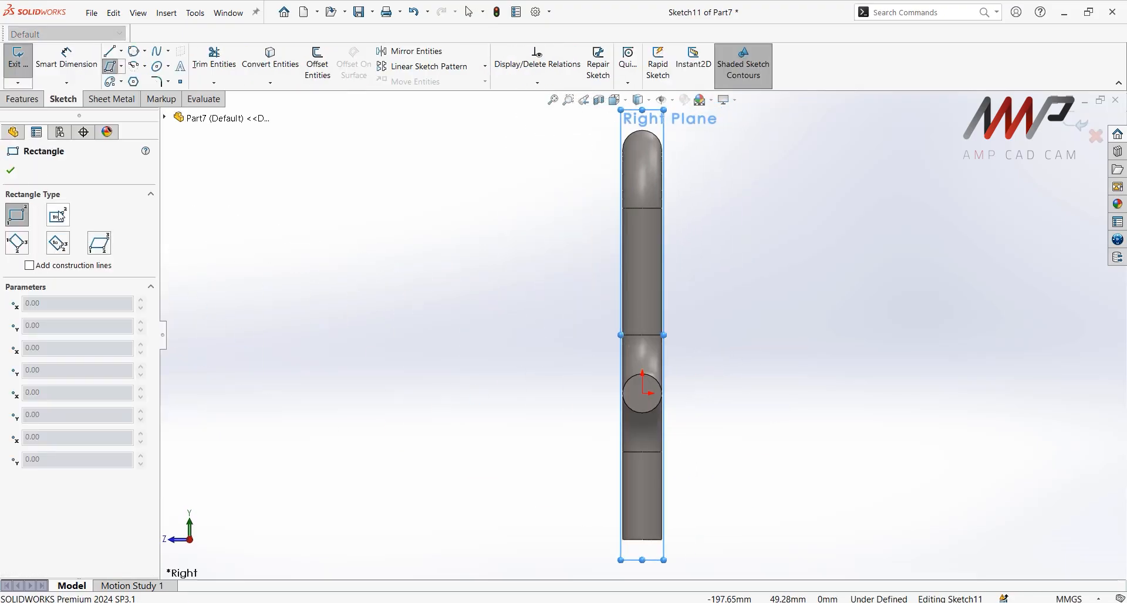
click(58, 215)
scroll(652, 400, down, 5)
scroll(651, 401, down, 2)
click(658, 346)
click(696, 378)
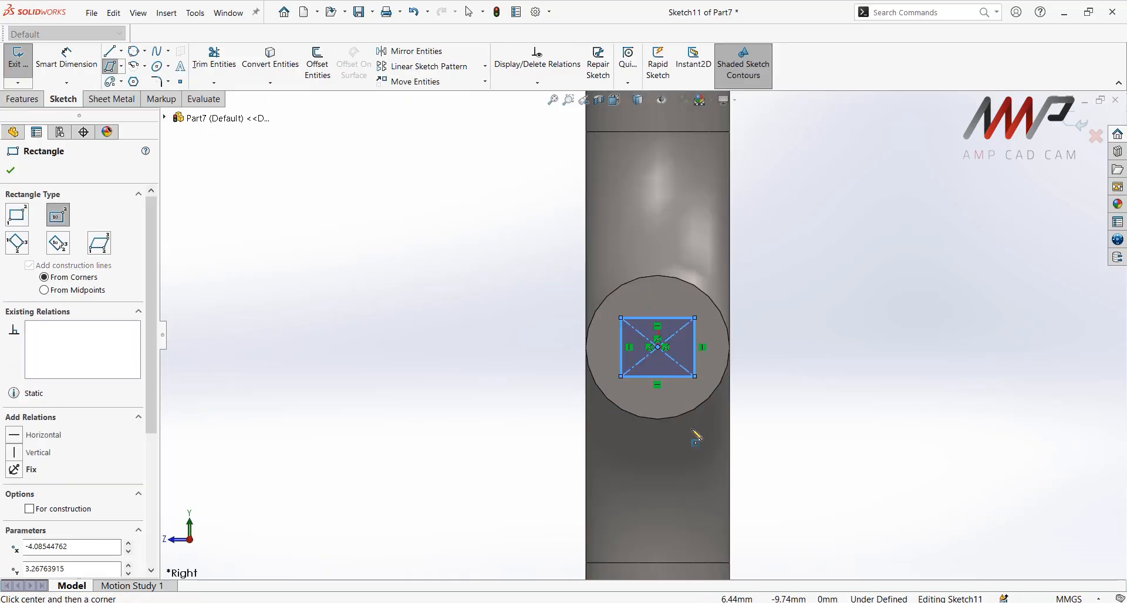
click(11, 171)
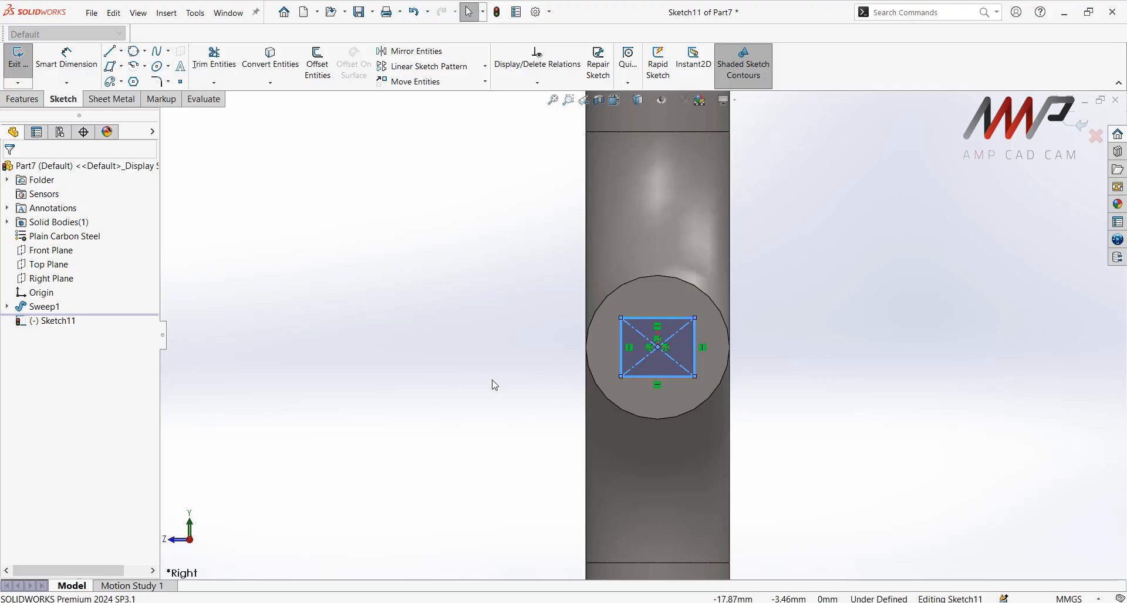
Dimension the rectangle's horizontal width as 8 mm
right_drag(489, 426, 469, 228)
click(657, 317)
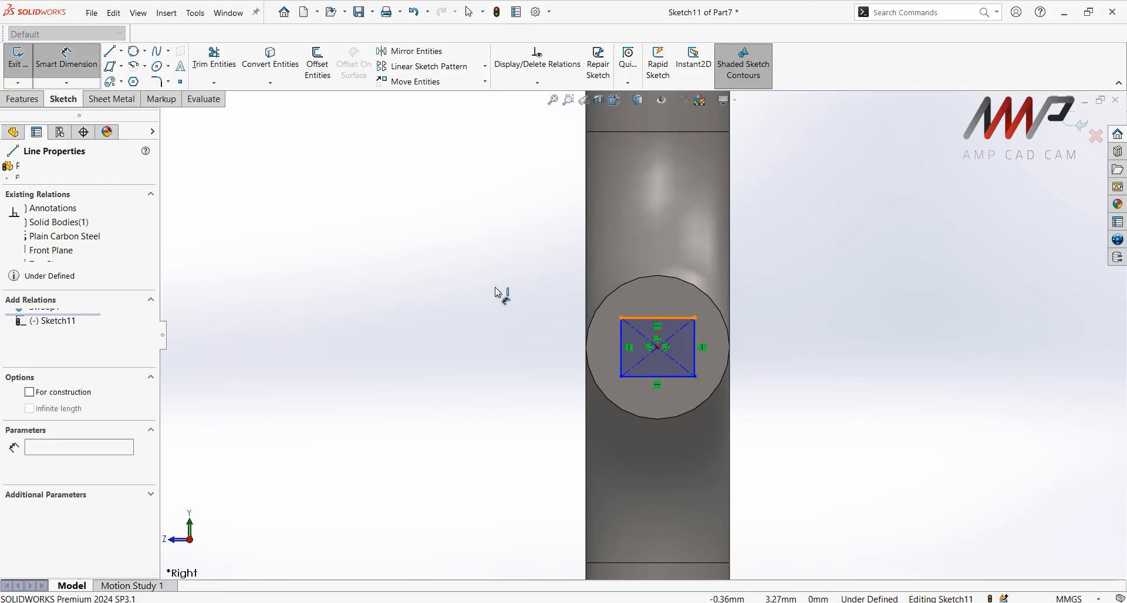
click(483, 264)
text(8)
key(Return)
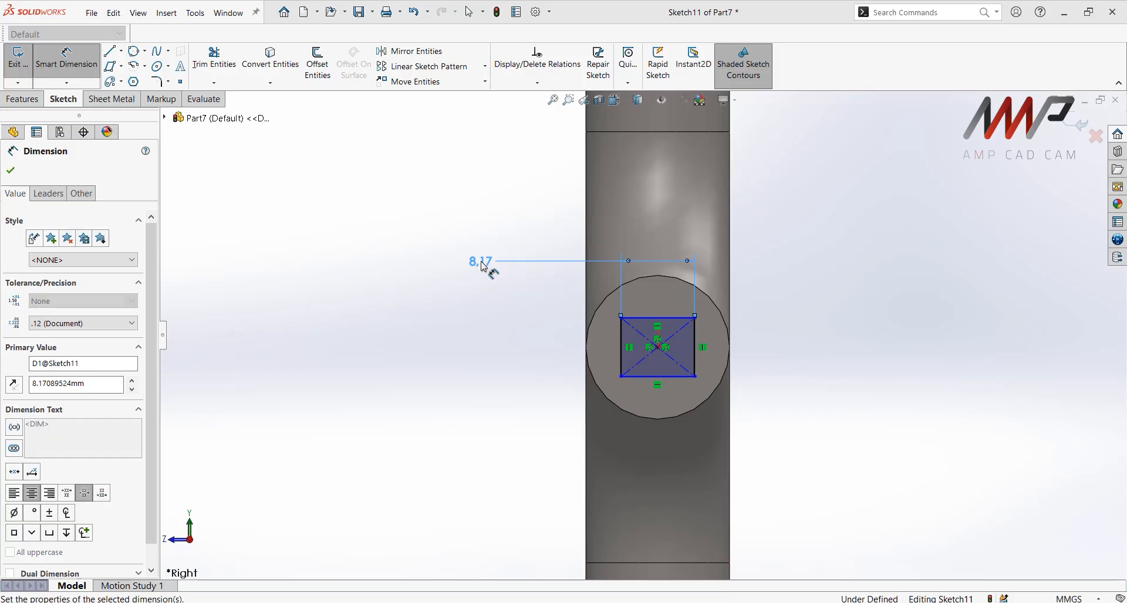
click(662, 383)
click(494, 441)
click(368, 218)
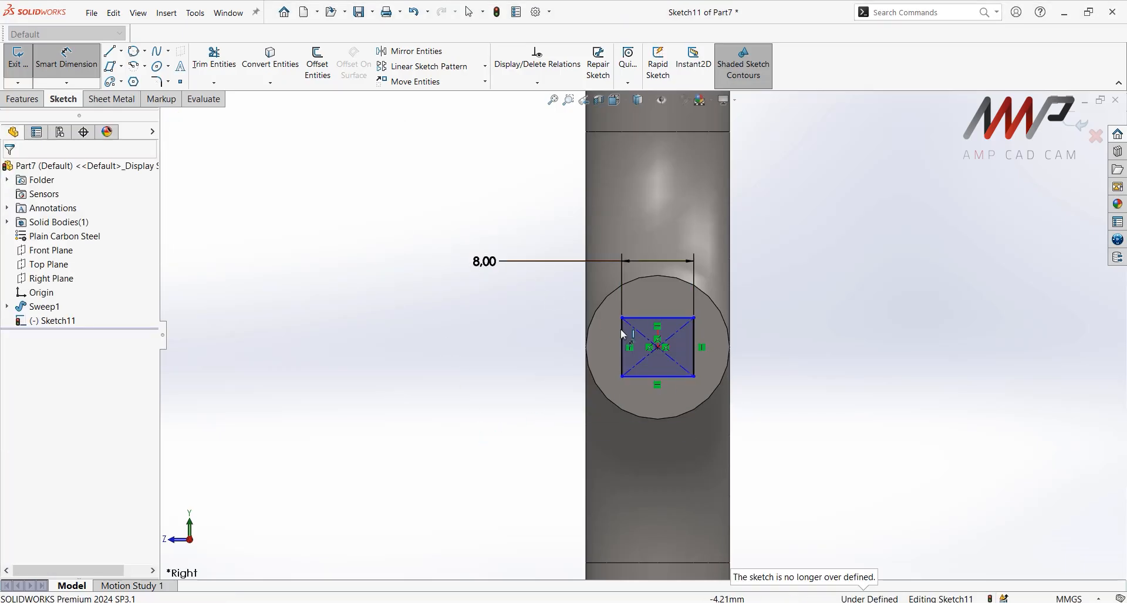
Dimension the rectangle's vertical side as 8 mm and exit the sketch
click(621, 334)
click(494, 371)
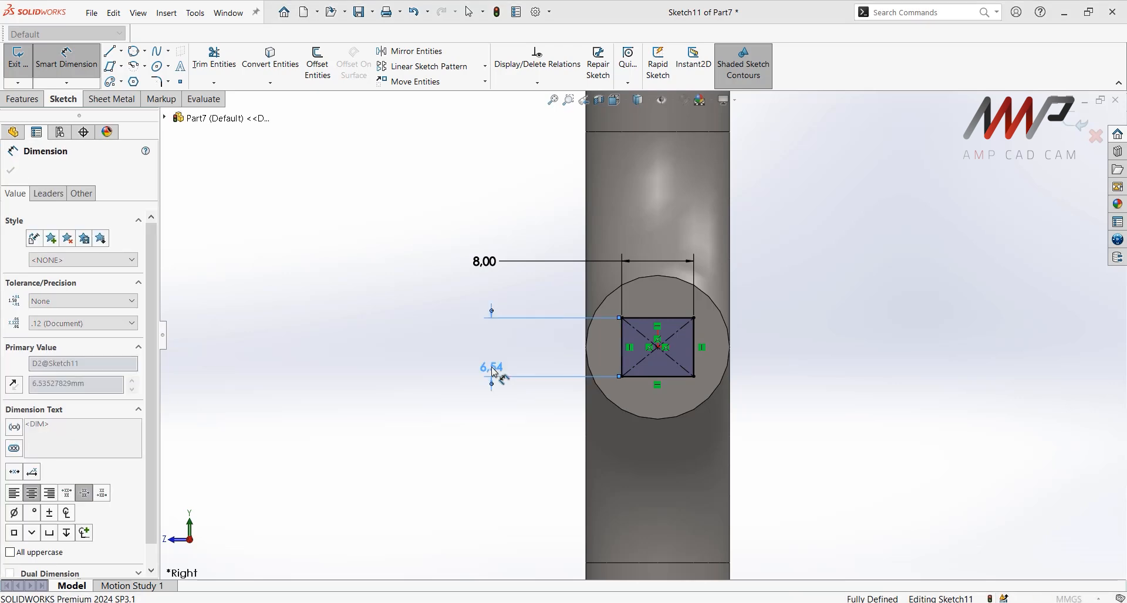
text(8)
key(Return)
click(1080, 124)
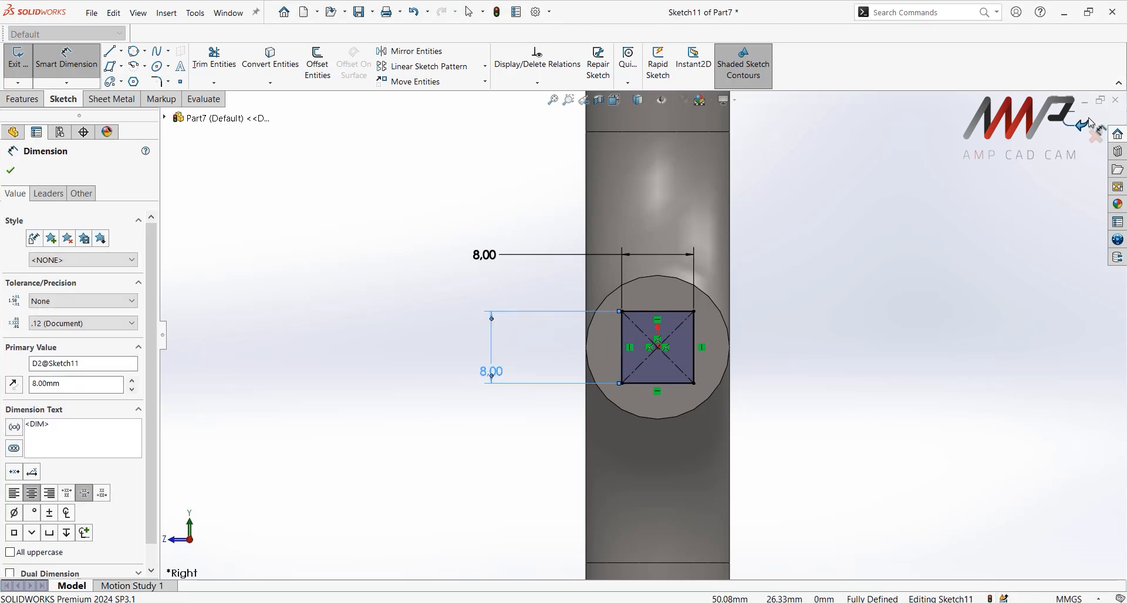
Reorder the square sketch Sketch11 in the feature tree so that it comes before Sweep1
middle_drag(768, 364, 791, 387)
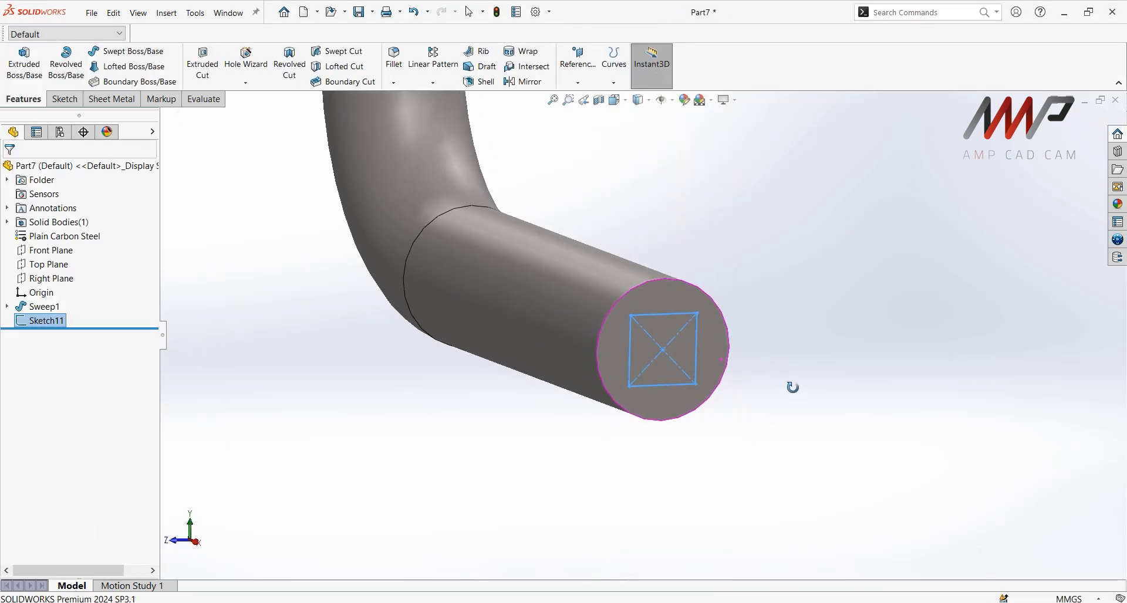
scroll(700, 351, up, 5)
drag(47, 321, 39, 296)
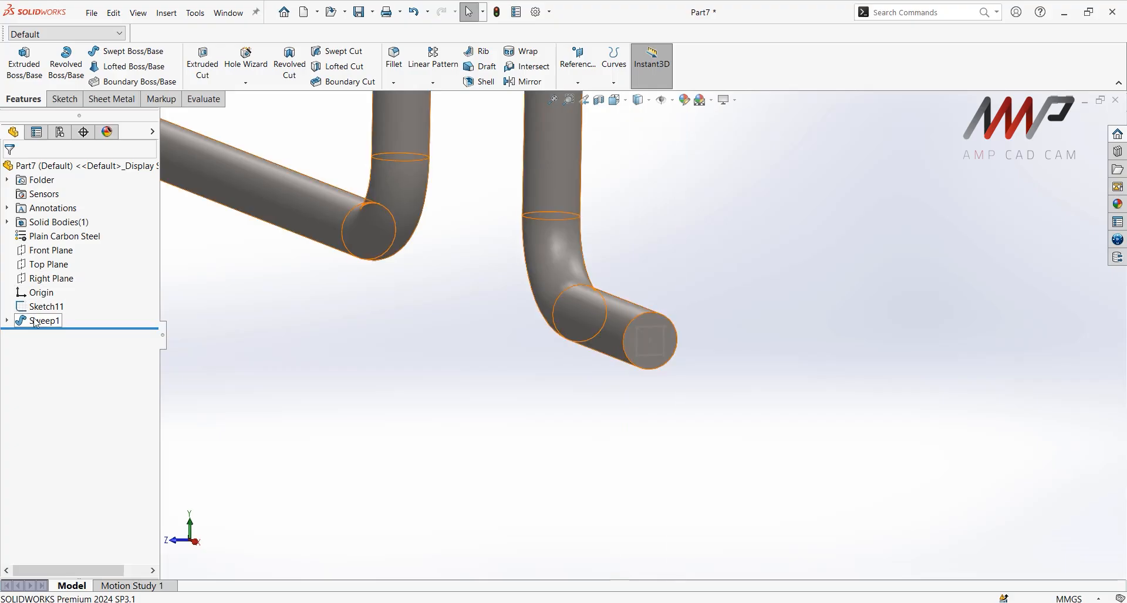
Edit Sweep1 to use a Sketch Profile and select Sketch11, the 8 mm square, as the profile along Sketch1
key(f)
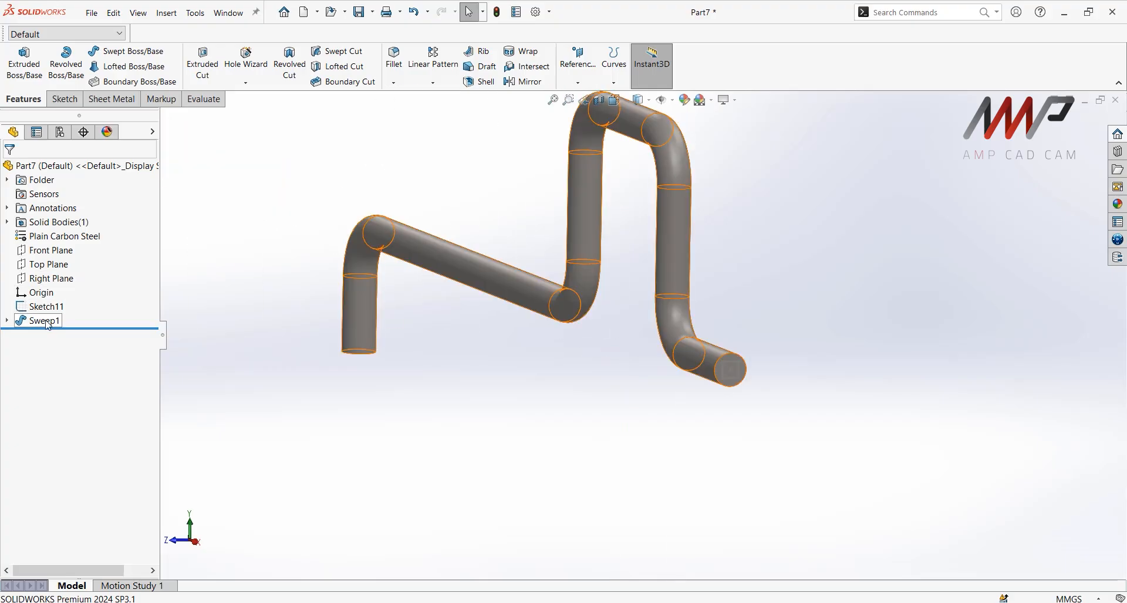
right_click(47, 322)
click(56, 285)
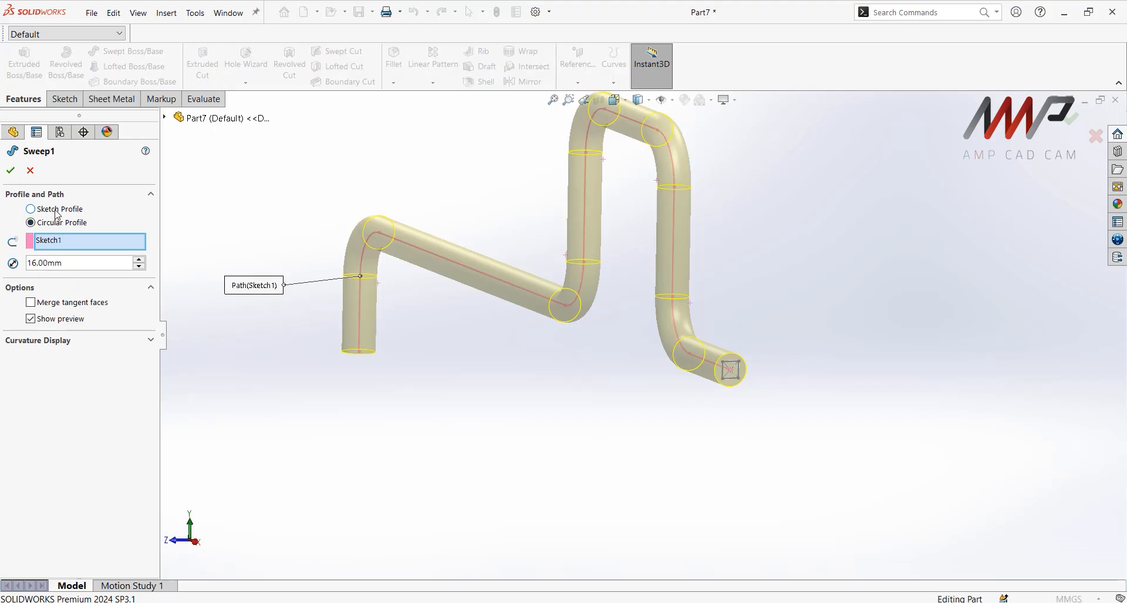
click(56, 211)
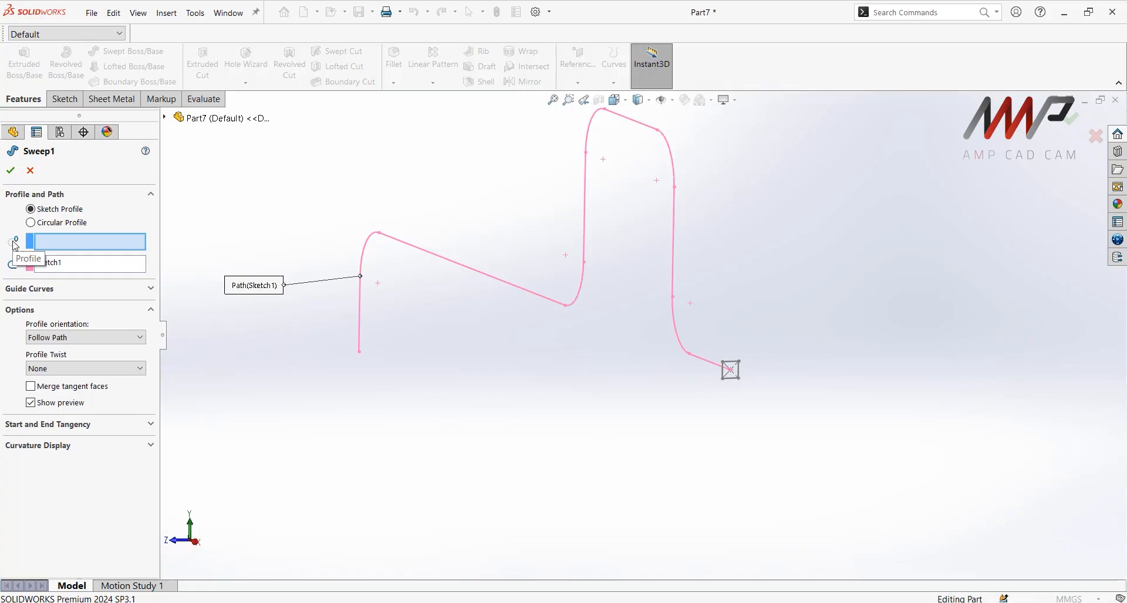
click(165, 118)
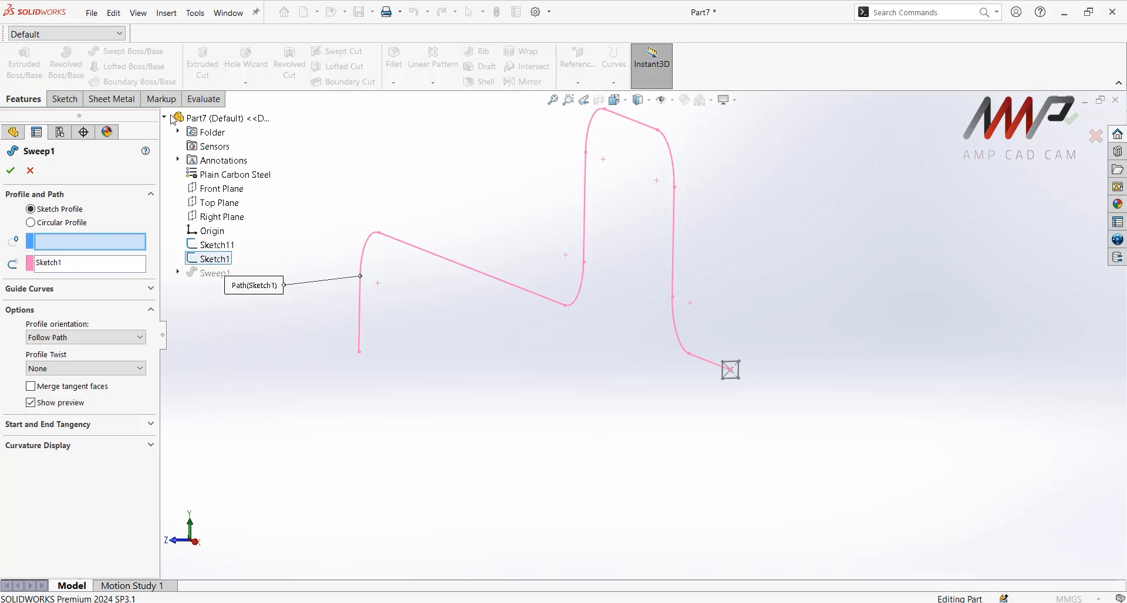
click(215, 245)
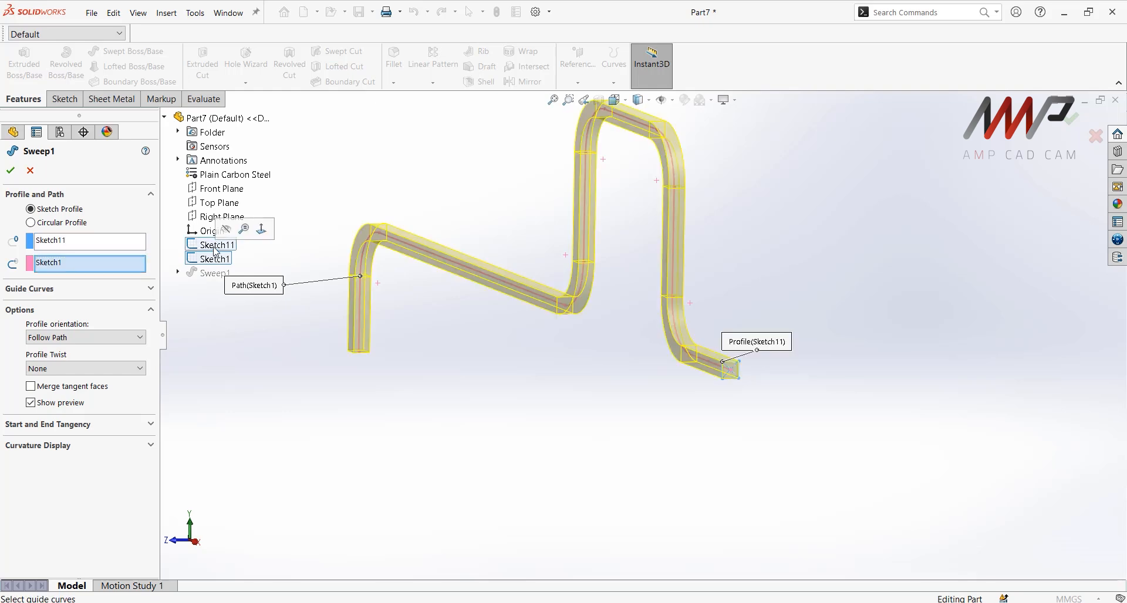
Check the square-profile preview at the bar's end and apply the change to the sweep
scroll(632, 333, up, 4)
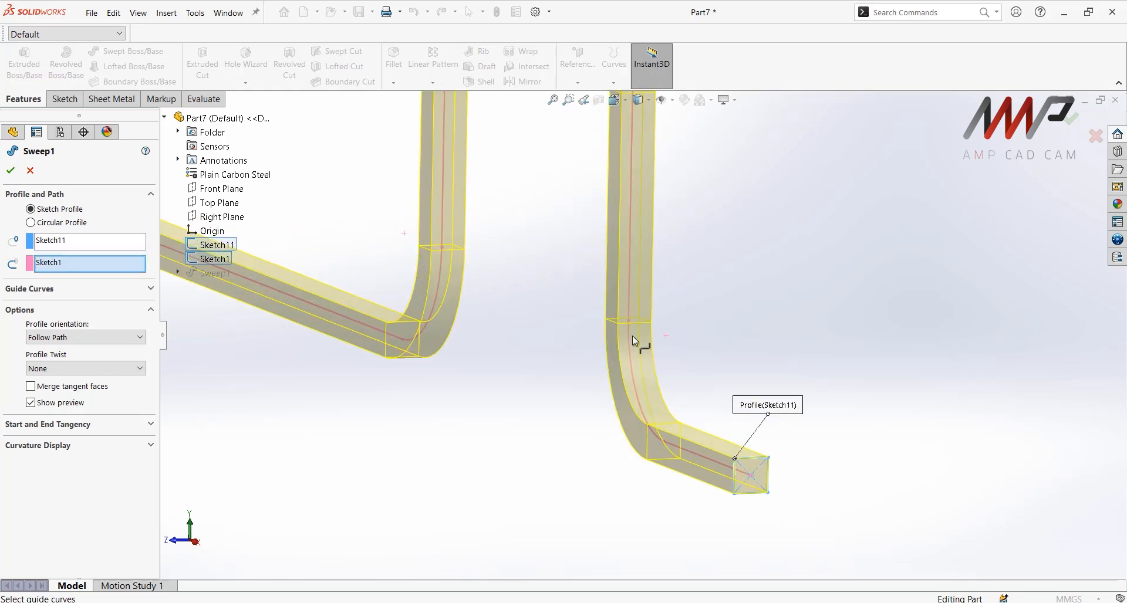
scroll(646, 369, up, 2)
scroll(574, 393, up, 3)
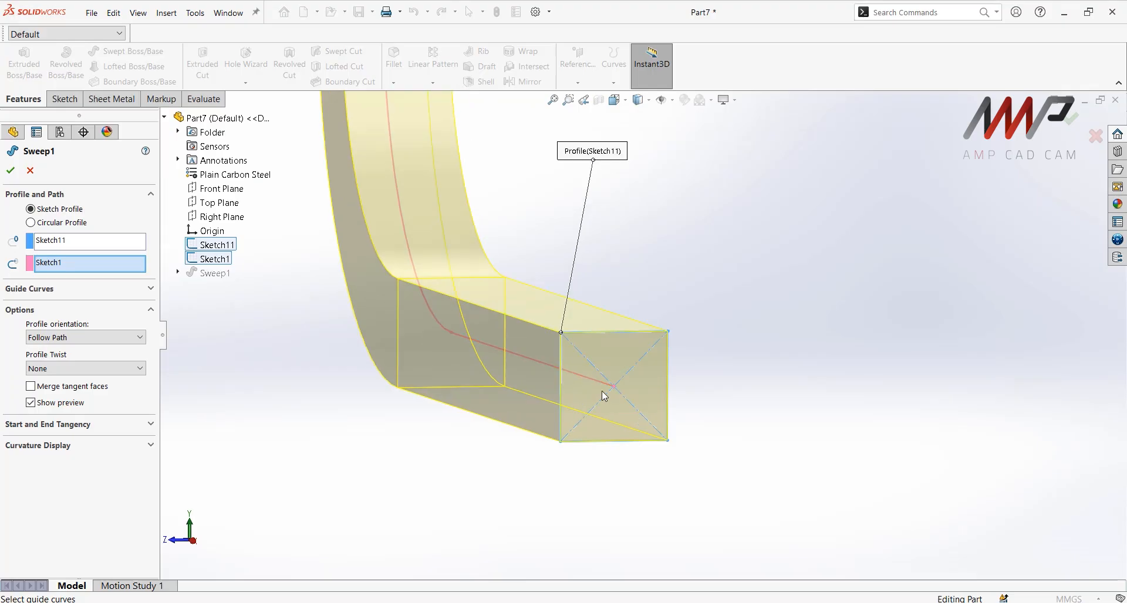
scroll(538, 434, down, 8)
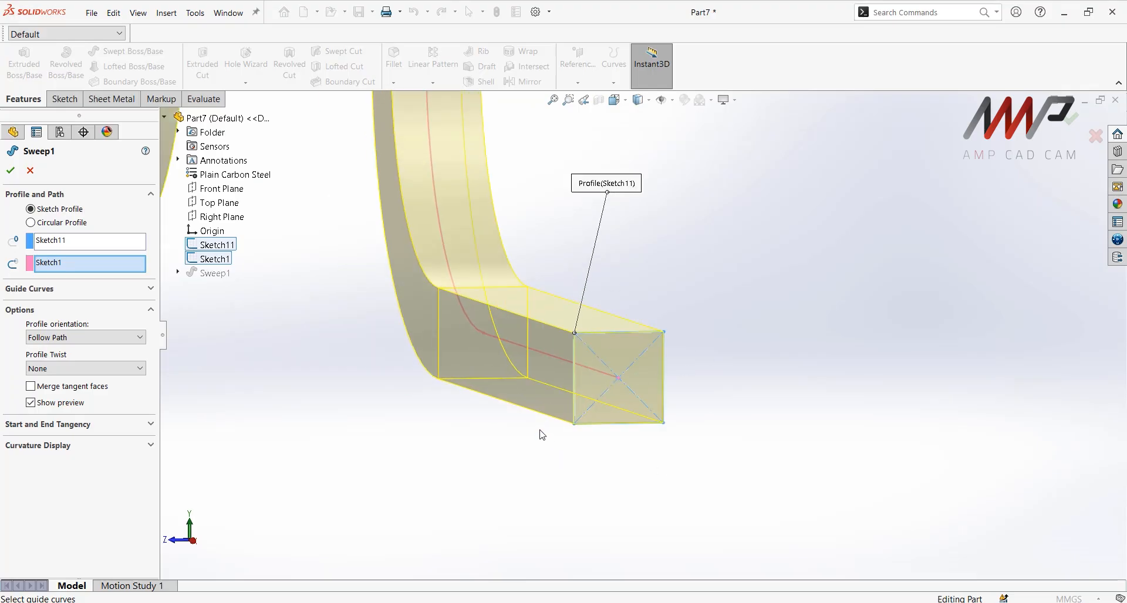
scroll(591, 287, down, 1)
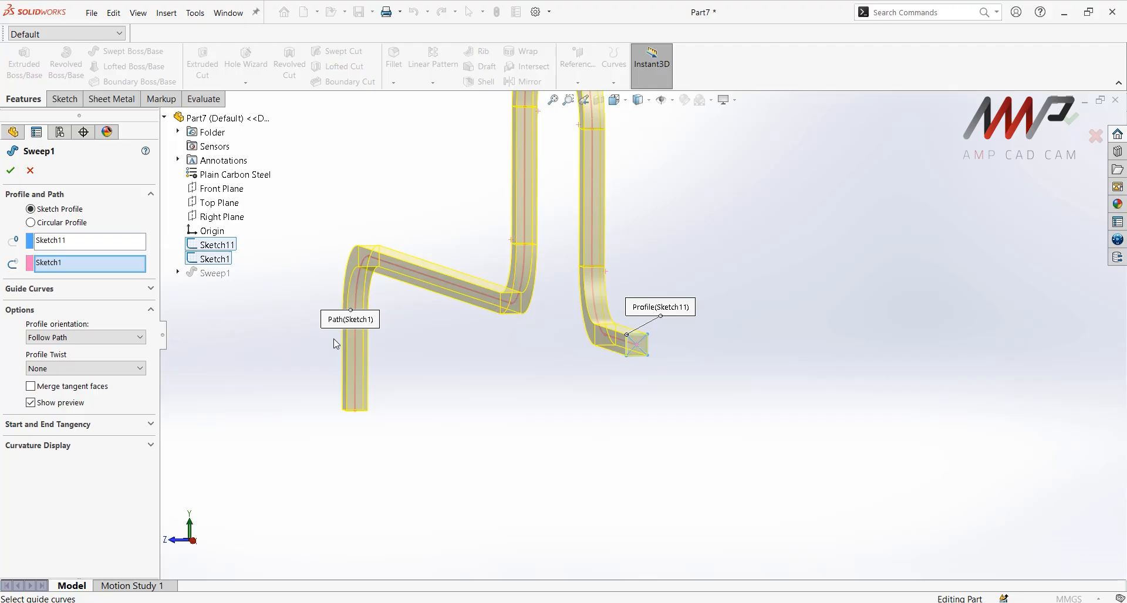
click(13, 169)
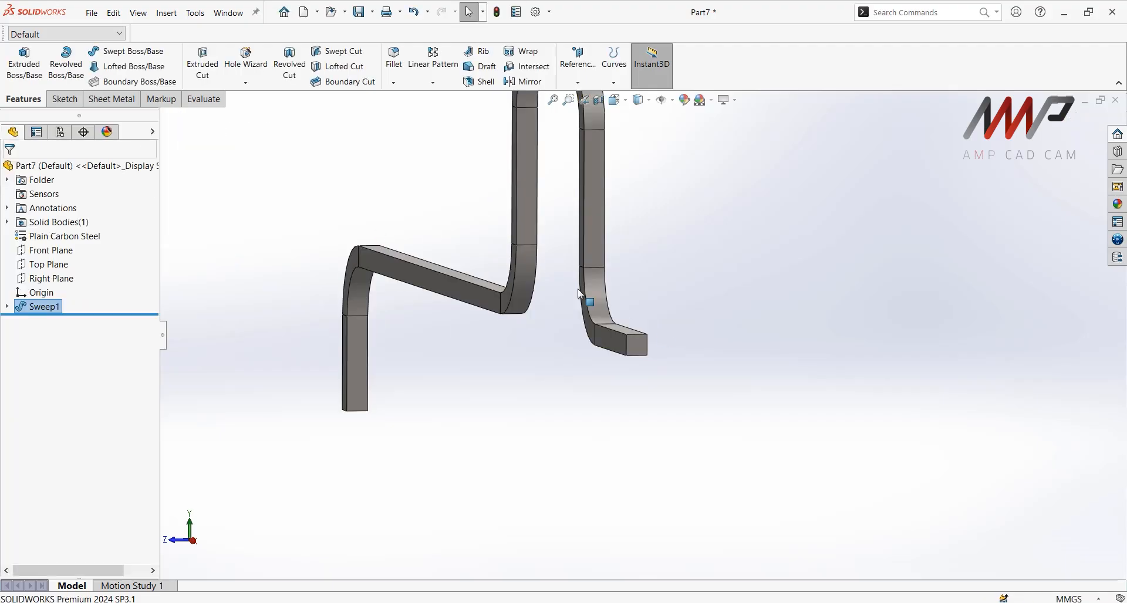
Inspect the square bar and undo the sweep's change to the sketched profile
middle_drag(558, 255, 537, 271)
scroll(536, 271, up, 3)
scroll(512, 215, down, 1)
scroll(513, 214, up, 1)
key(ctrl+z)
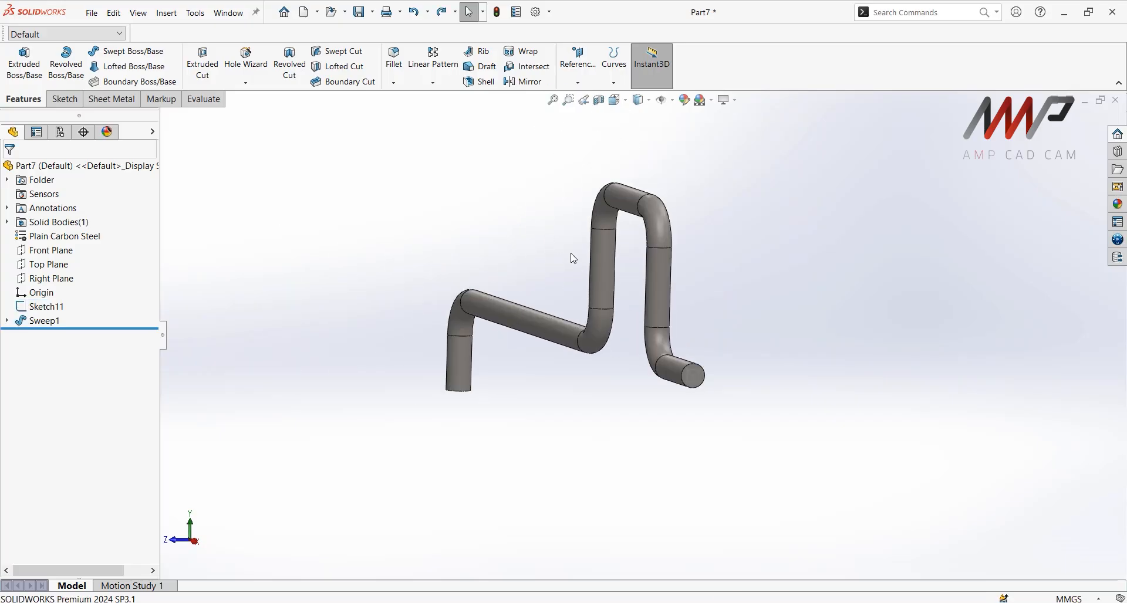
Delete the unused square sketch Sketch11 from the part and confirm the deletion
middle_drag(645, 305, 694, 322)
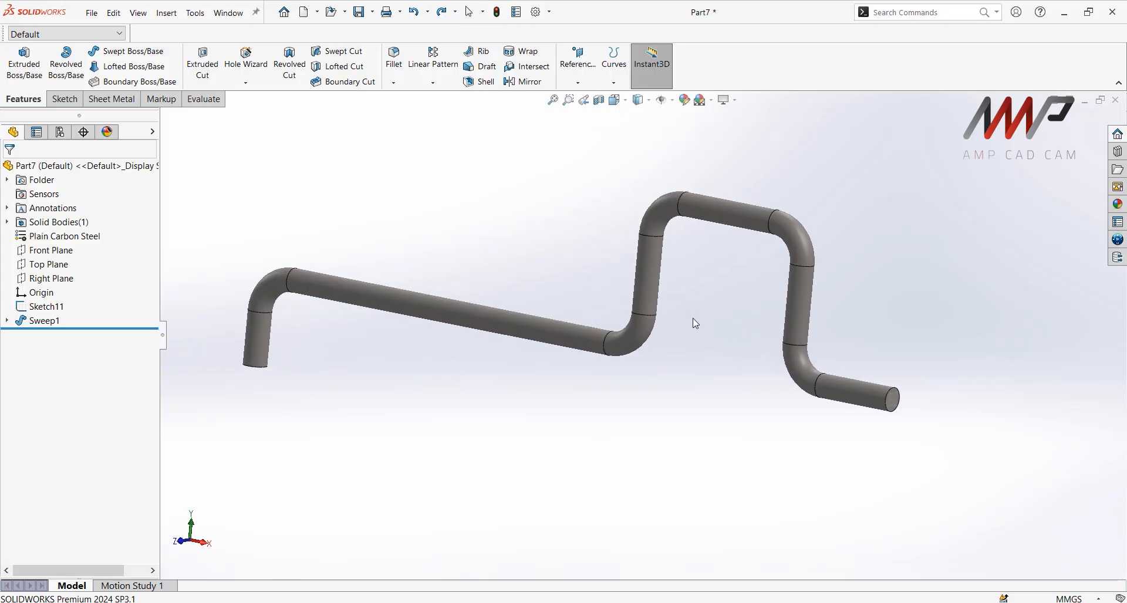
right_click(44, 307)
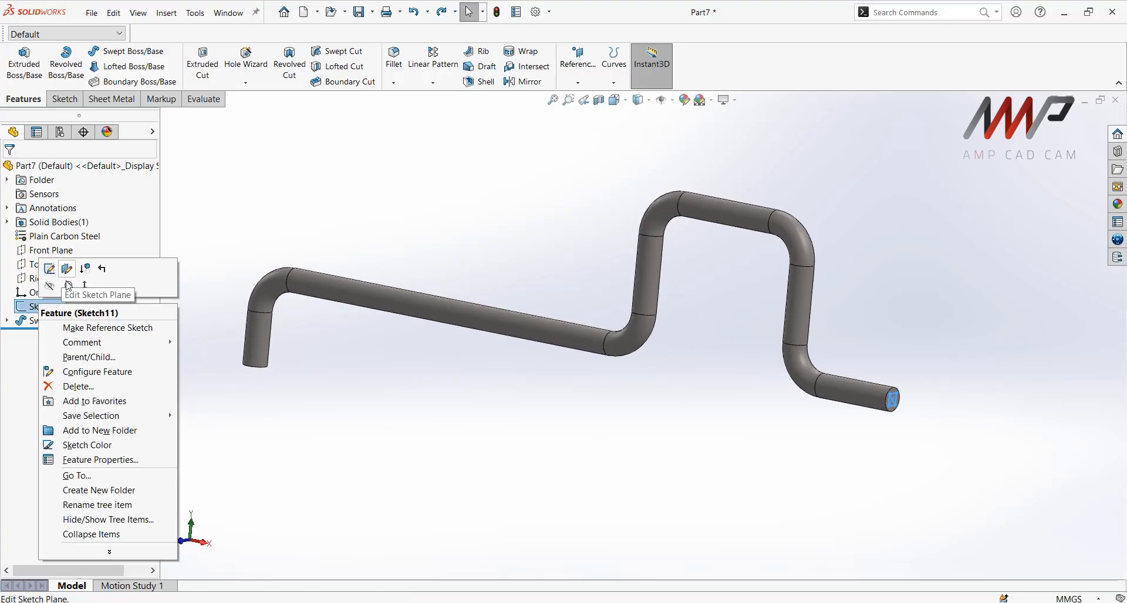
click(66, 386)
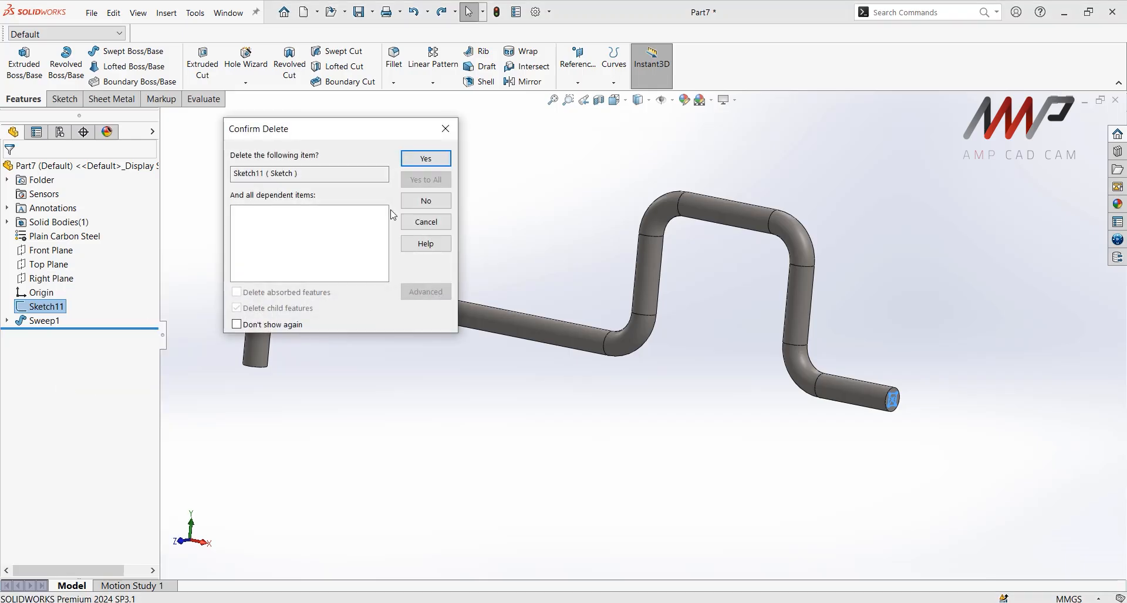
click(426, 158)
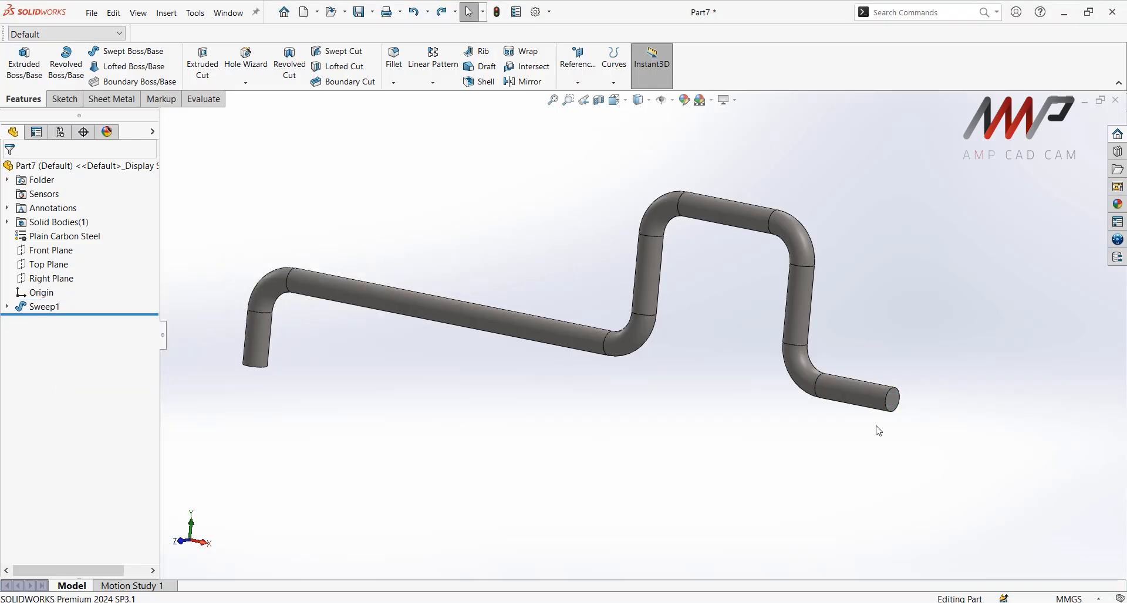